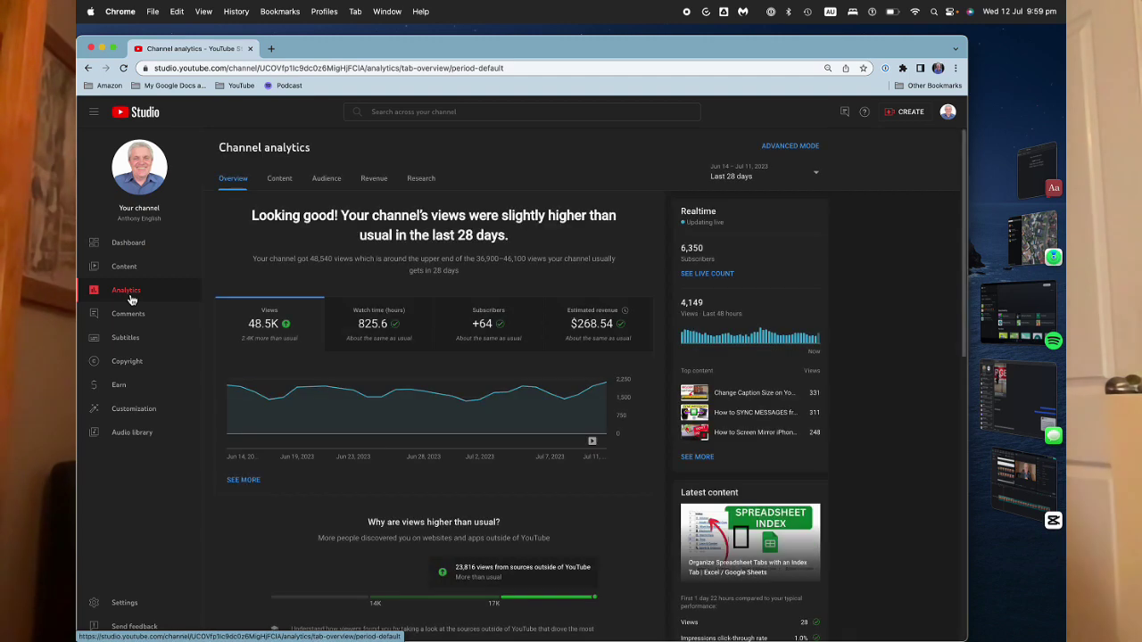
View the YouTube channel's revenue analytics and the Gumroad payouts.
click(375, 179)
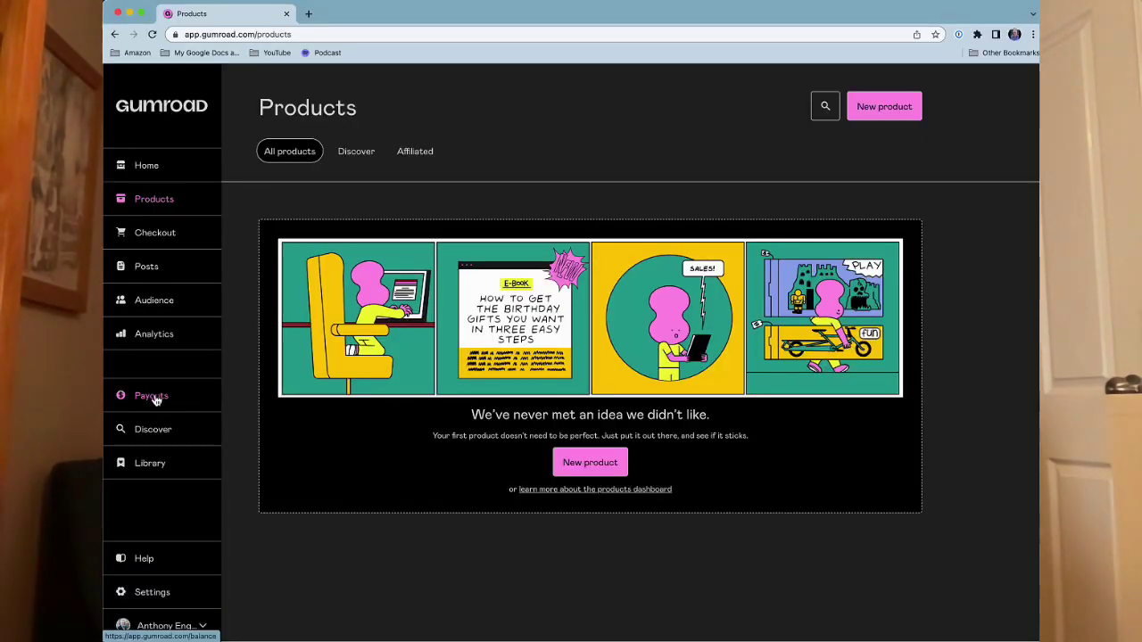
click(161, 395)
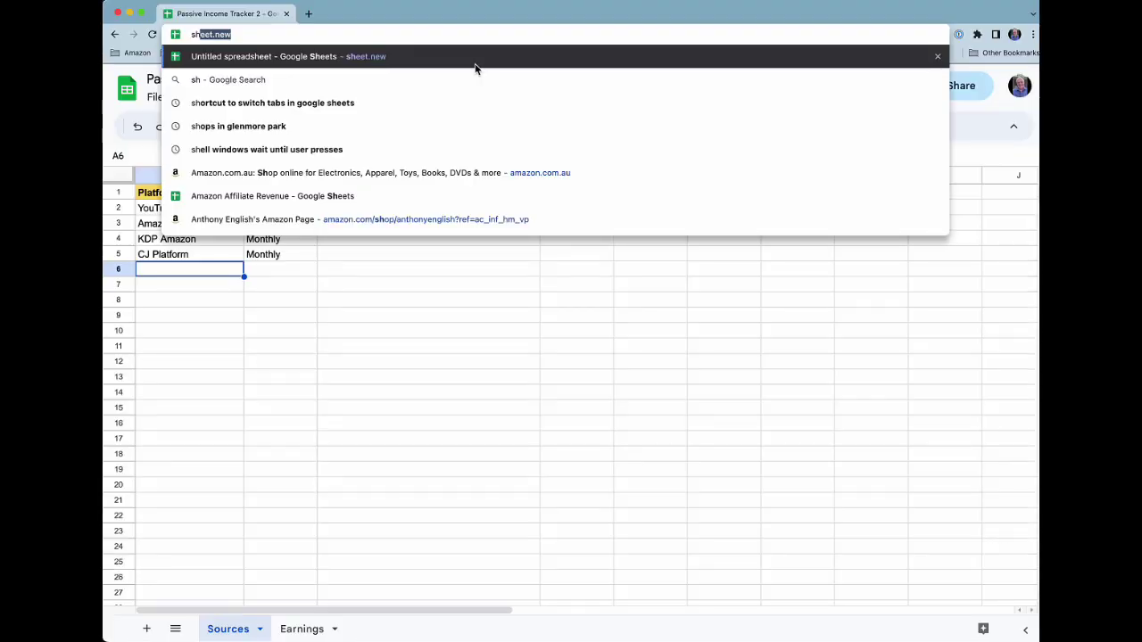
Create a new blank Google Sheets spreadsheet and name it Passive Income Tracker.
key(Return)
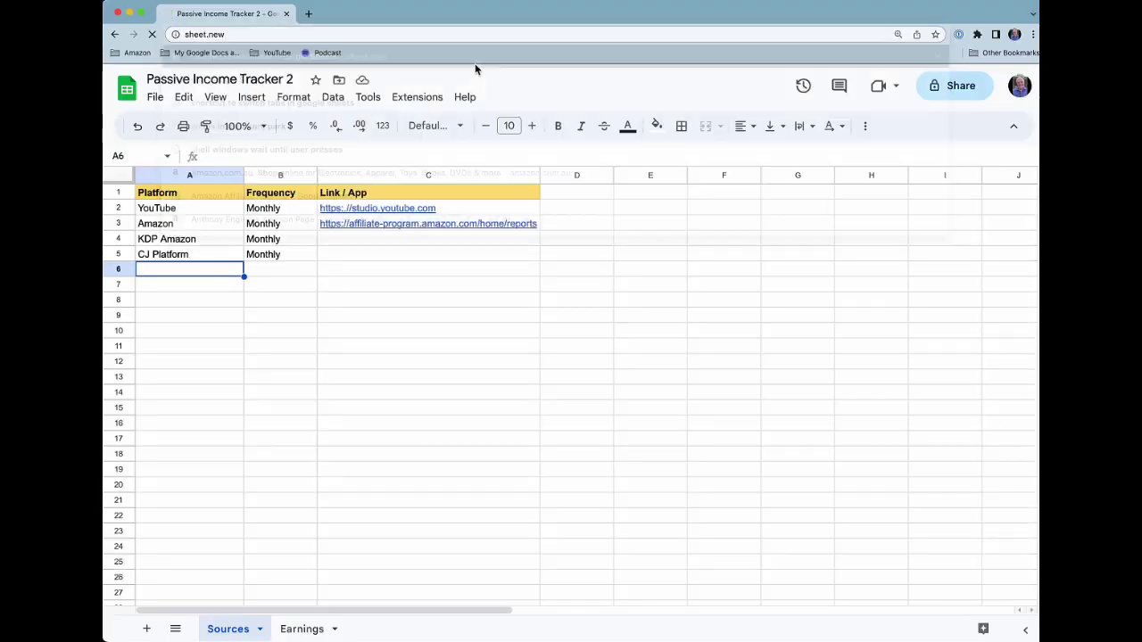
text(Pass)
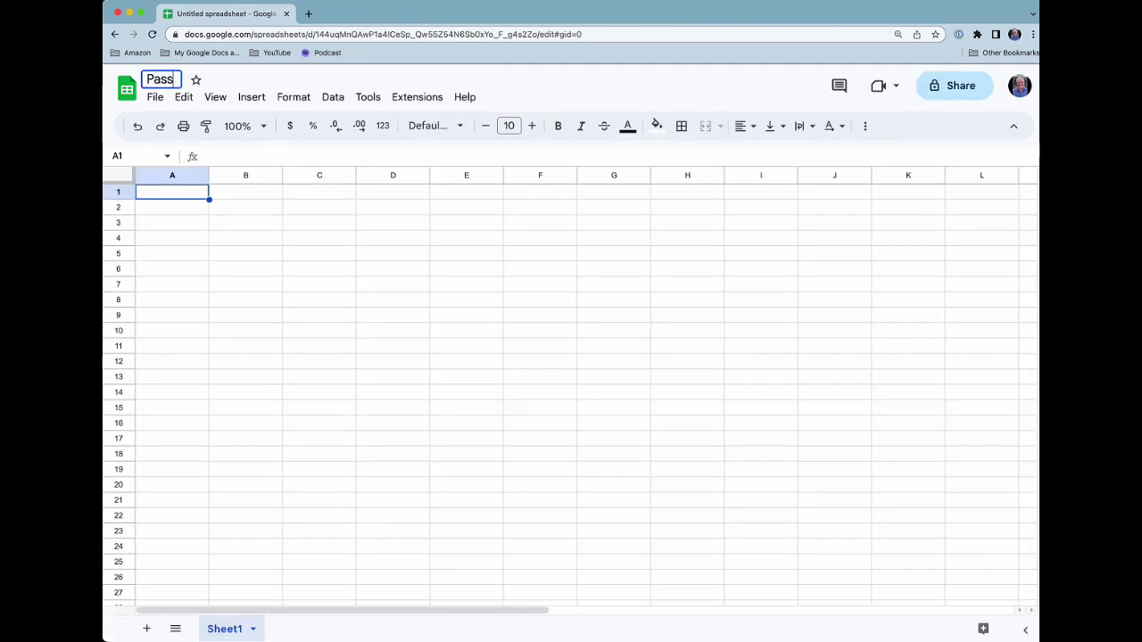
text(ive Income Tracker)
key(Return)
Rename the sheet Sheet1 as Sources.
click(254, 630)
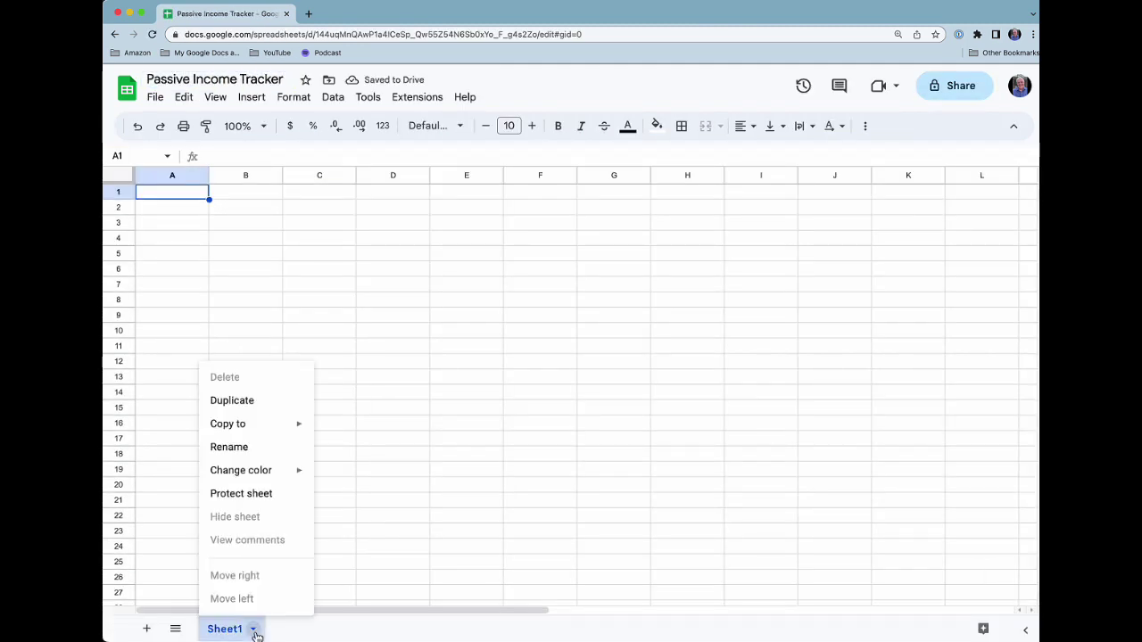
click(240, 448)
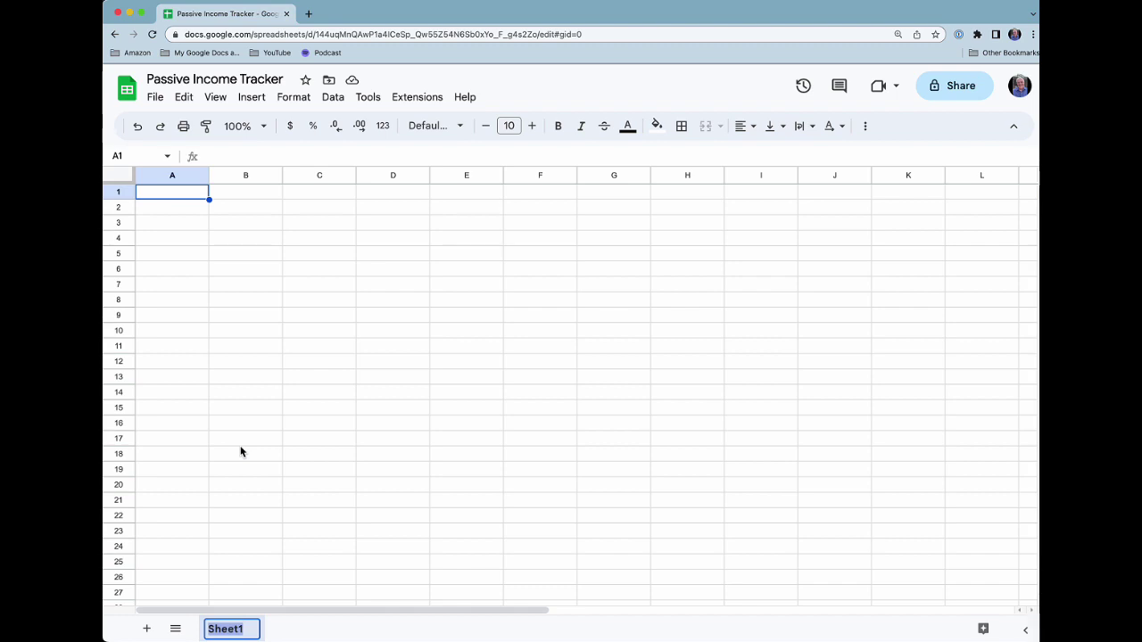
text(Sources)
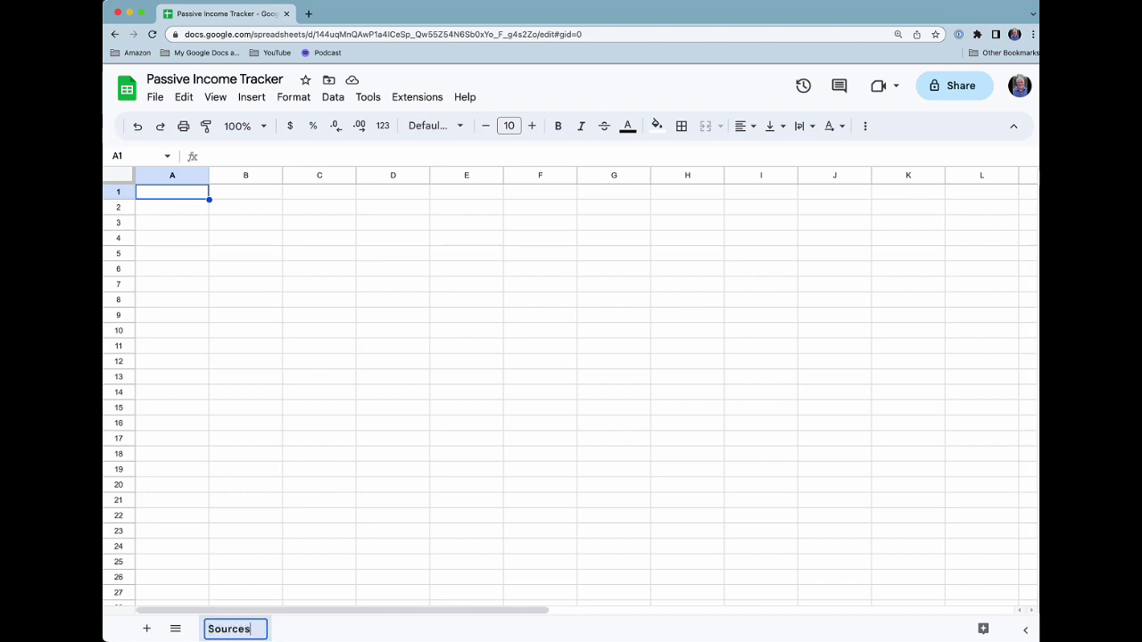
key(Return)
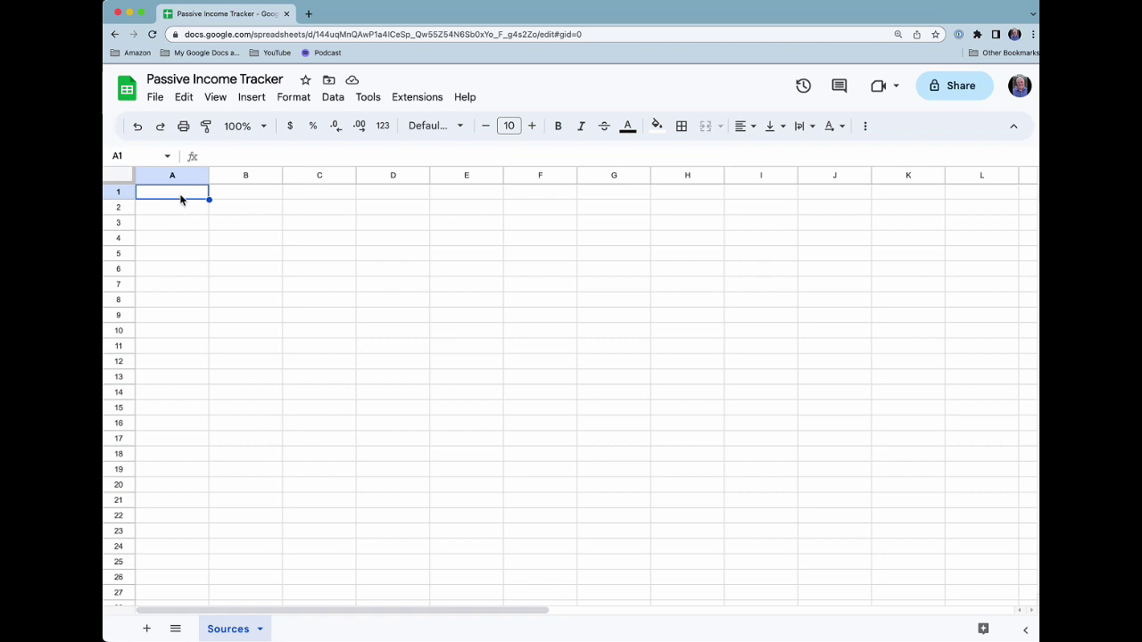
Enter the column headers Sources in A1 and Link or app in B1.
text(Sources)
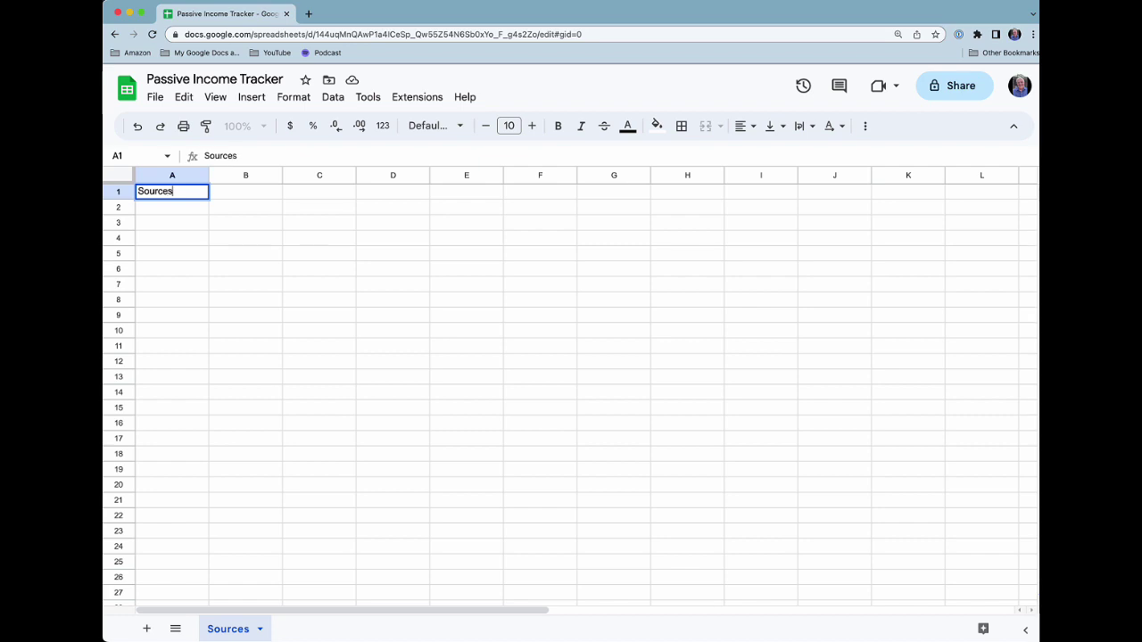
key(Tab)
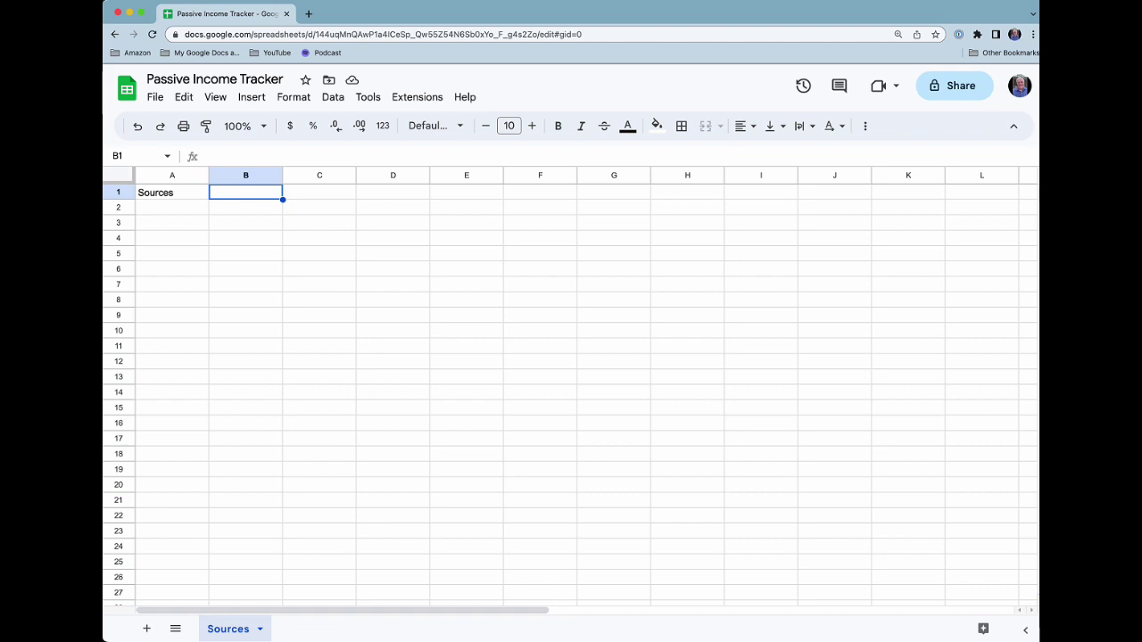
text(Link or app)
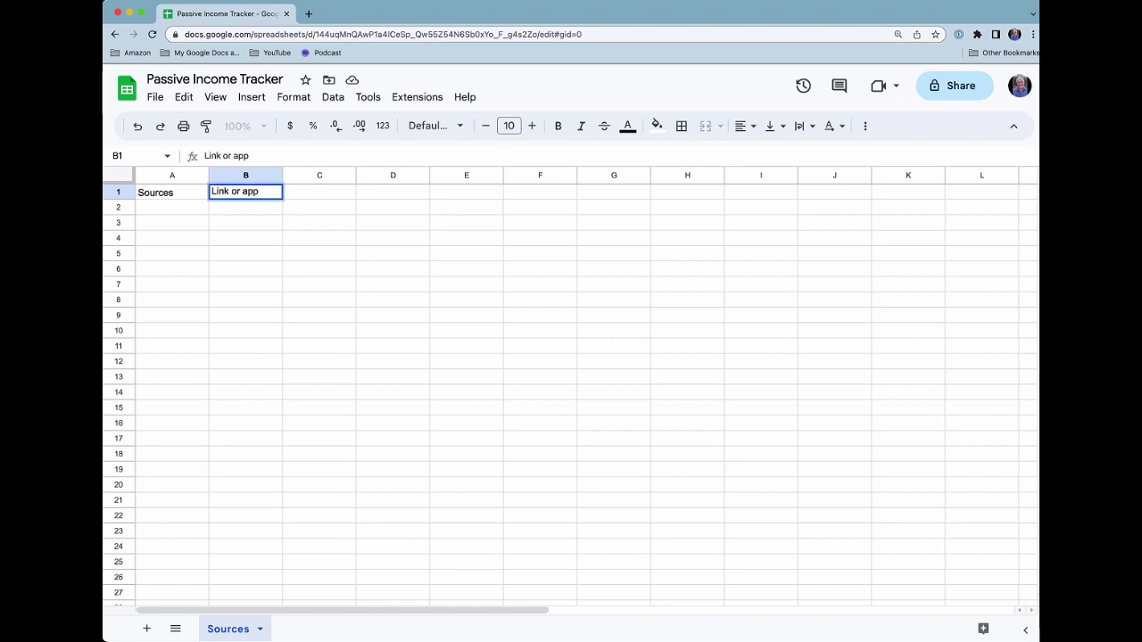
key(Return)
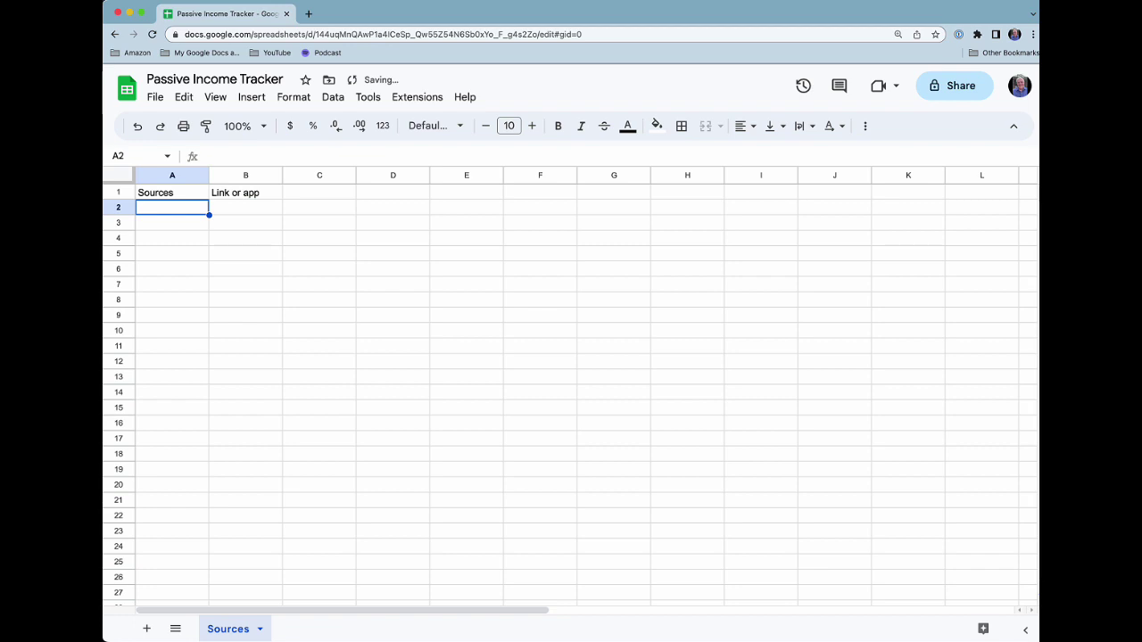
text(YouTube)
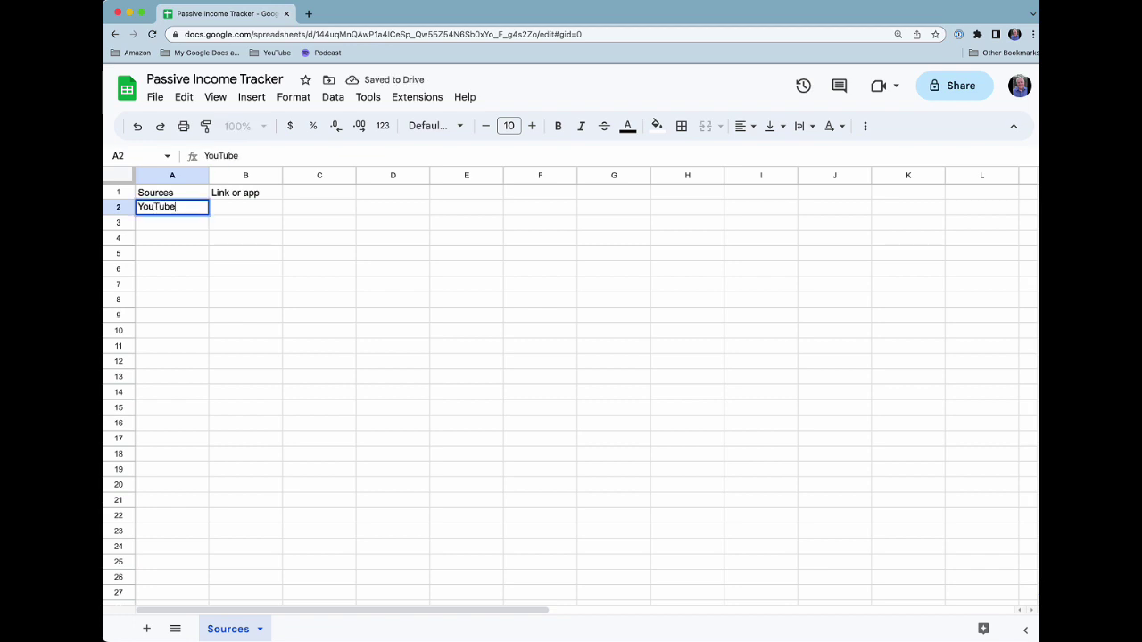
key(Tab)
text(https)
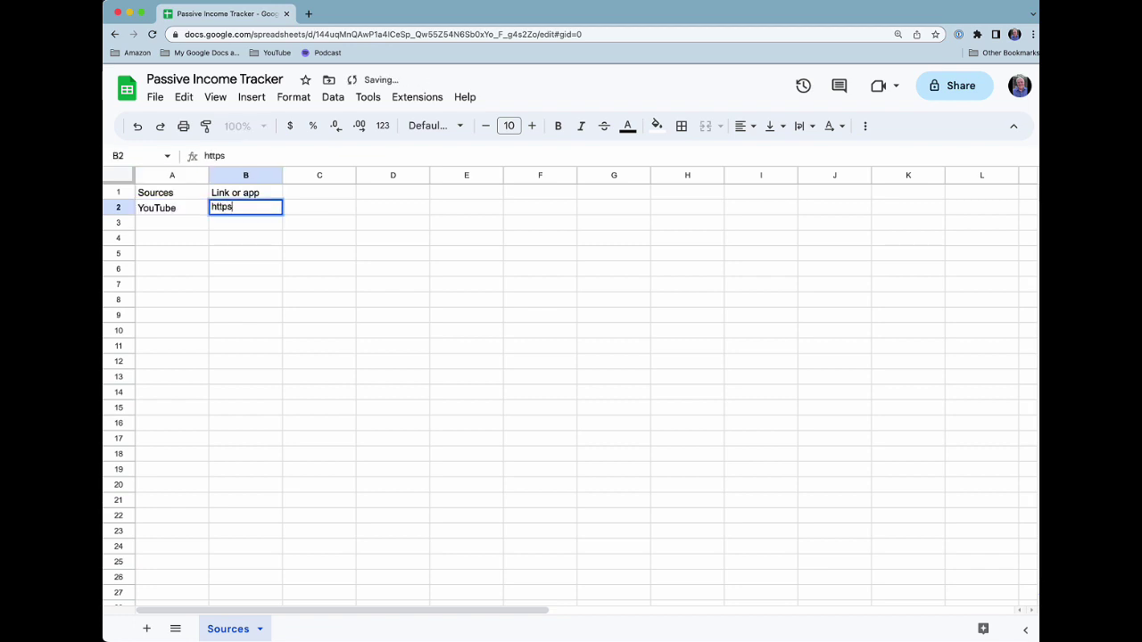
text(://studio.youtube.com)
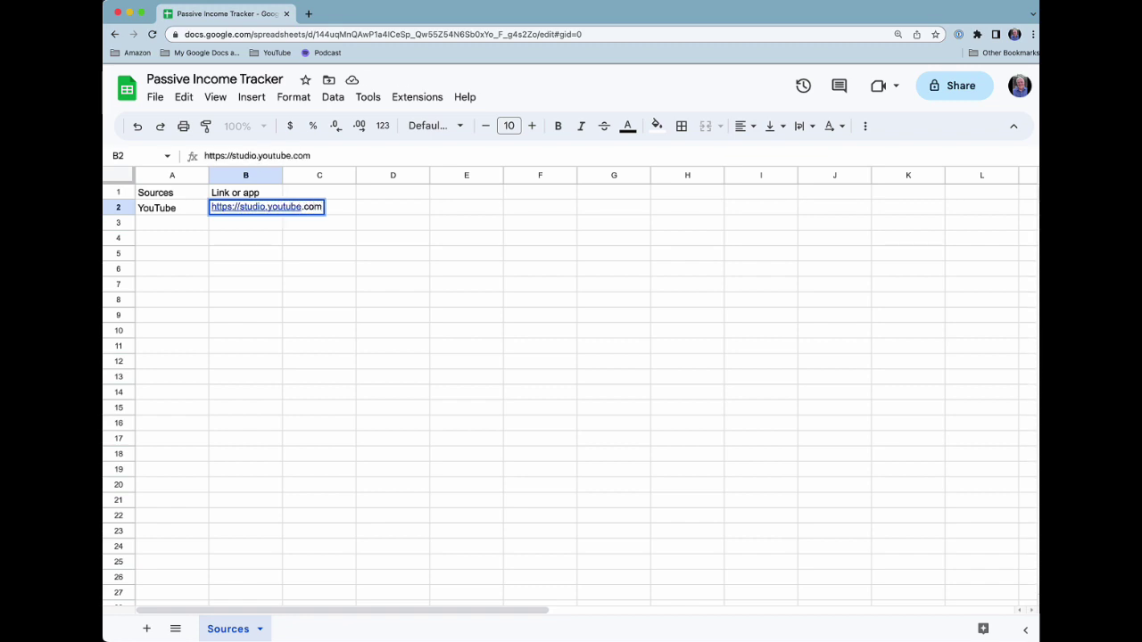
key(Return)
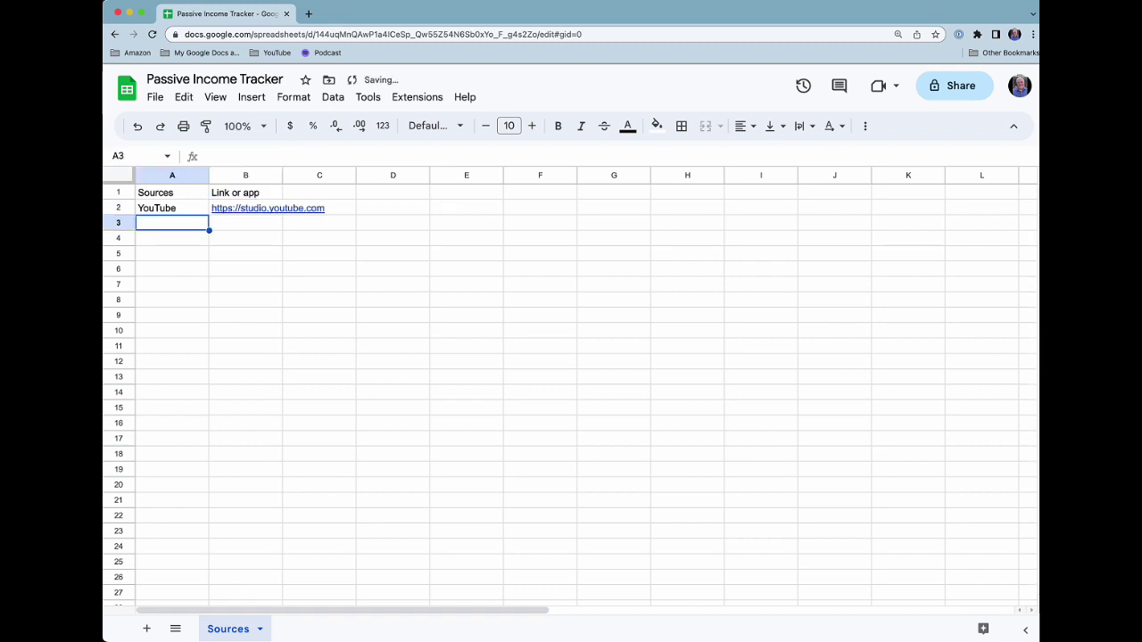
text(Amazon)
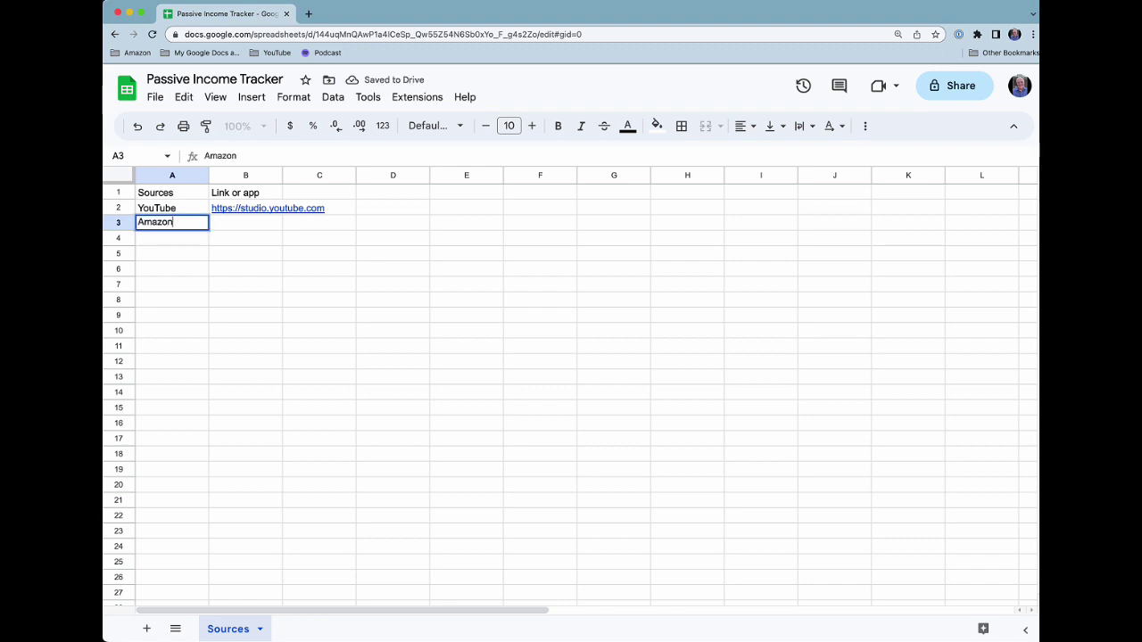
key(Tab)
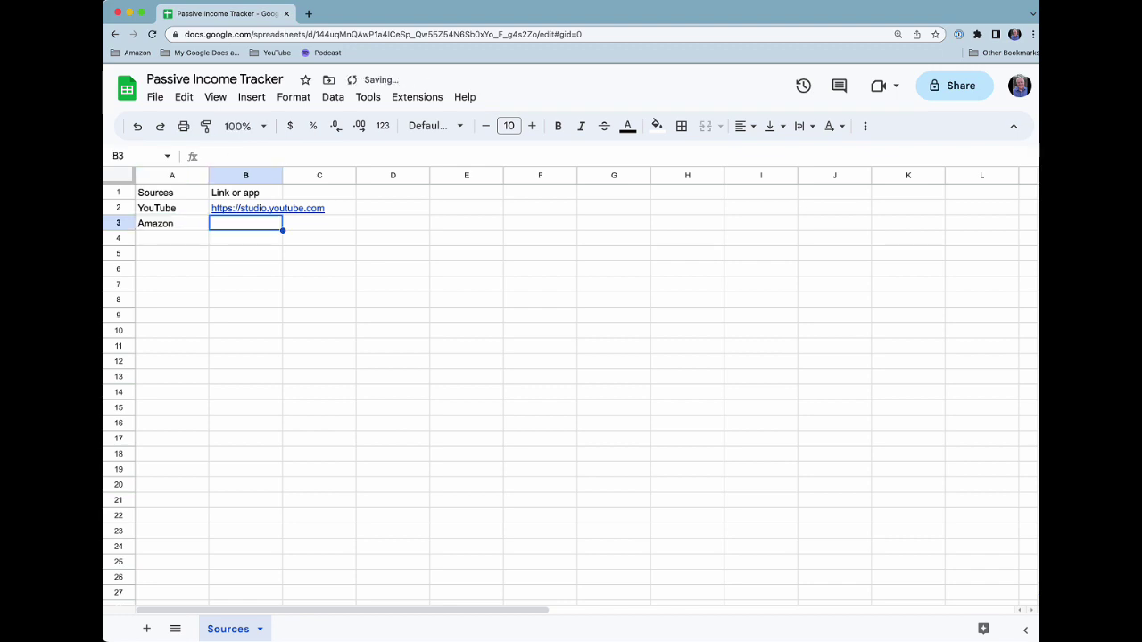
text(https://affiliate-program.amazon.com/home/reports)
key(Return)
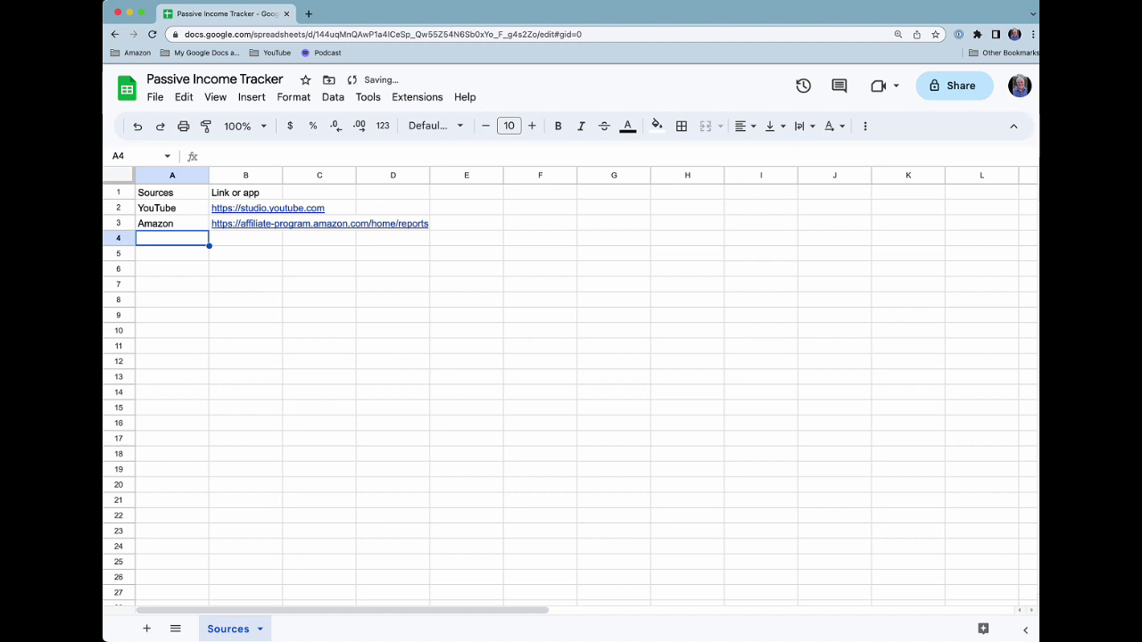
List CJ Affiliate, Kindle Direct Publishing and Gumroad as further sources in cells A4 to A6.
text(CJ )
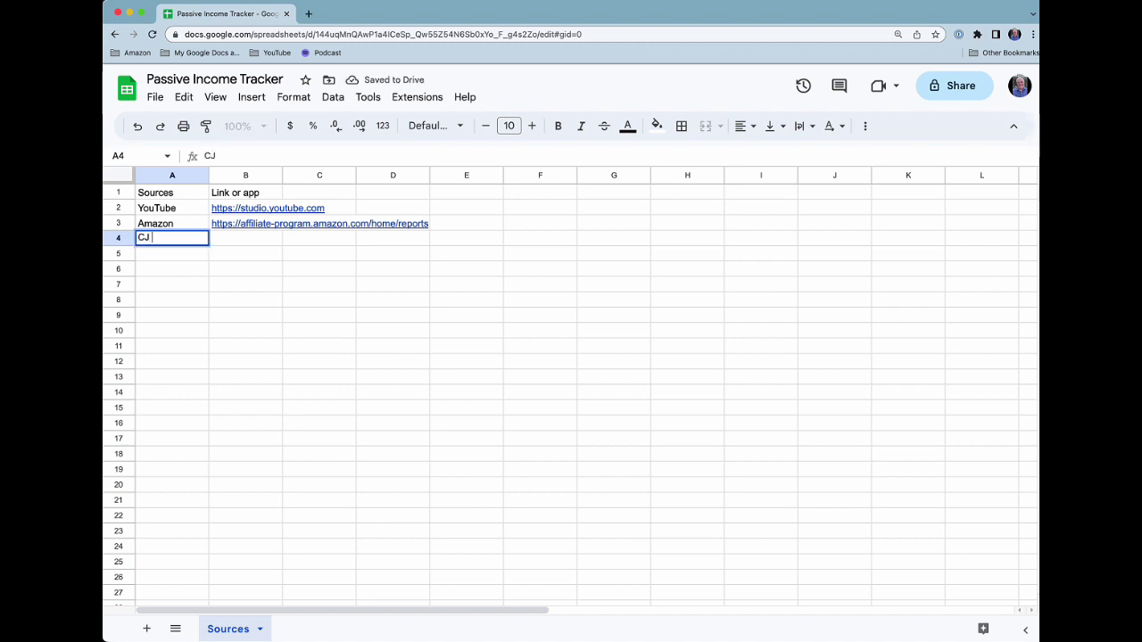
text(Affiliate)
key(Return)
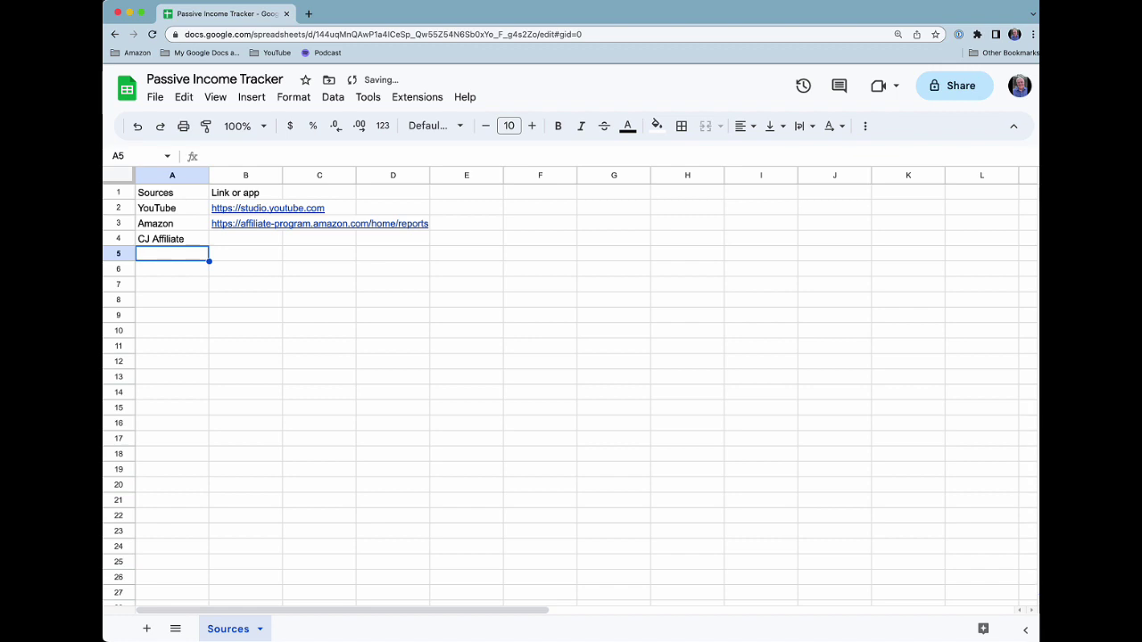
text(Kindle )
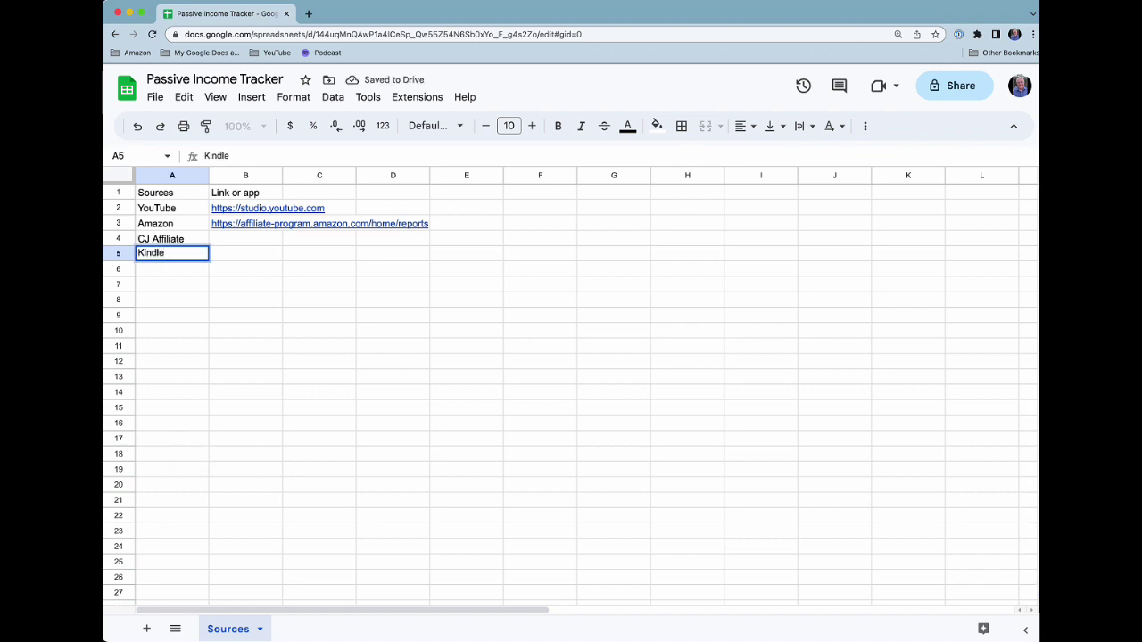
text(Direct Publishing)
key(Return)
text(G)
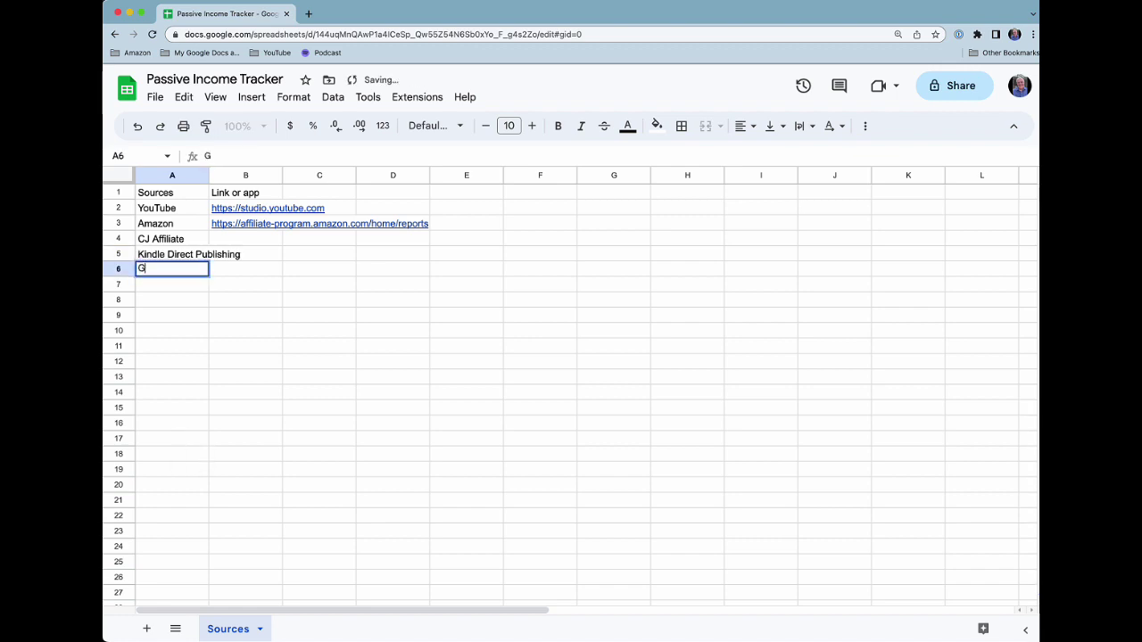
text(umroad)
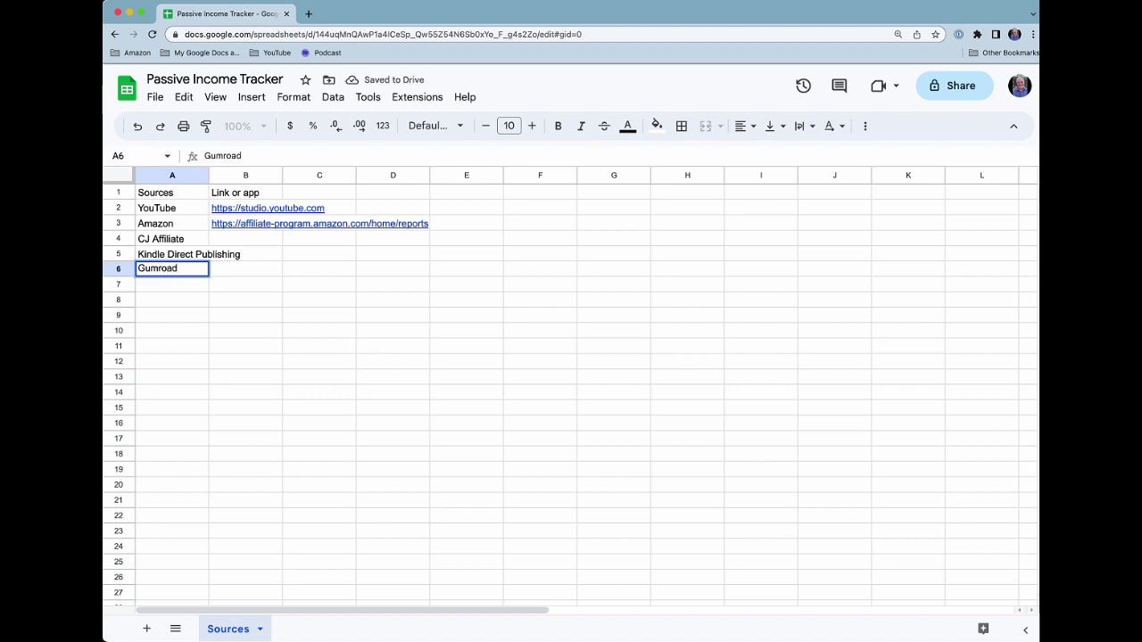
key(Return)
Fit the width of column A to its longest source name.
click(172, 270)
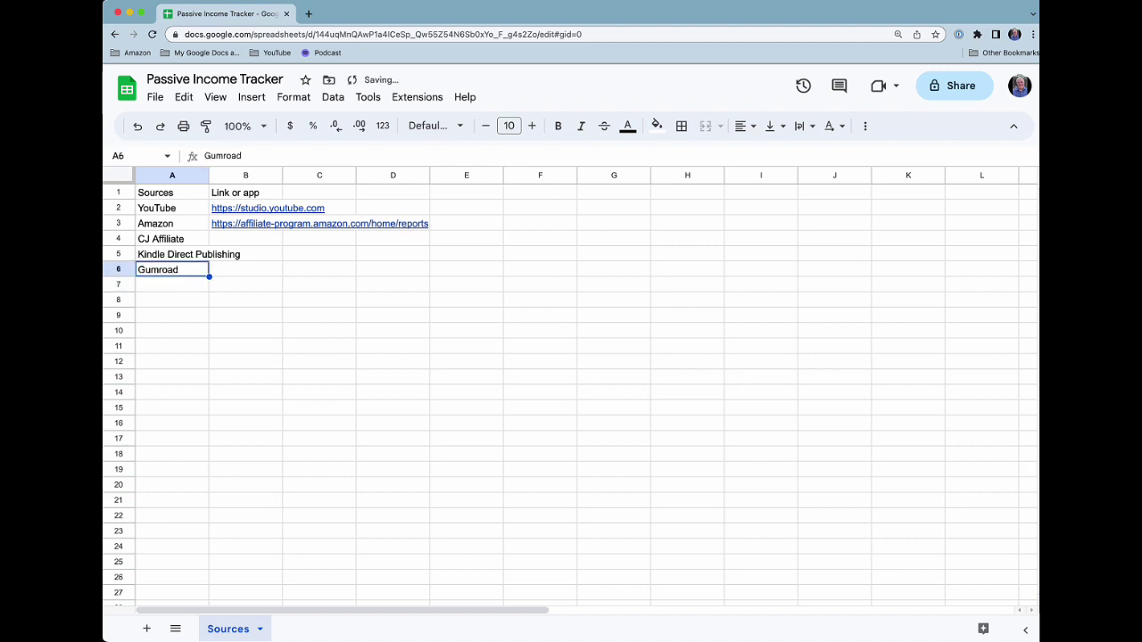
key(Tab)
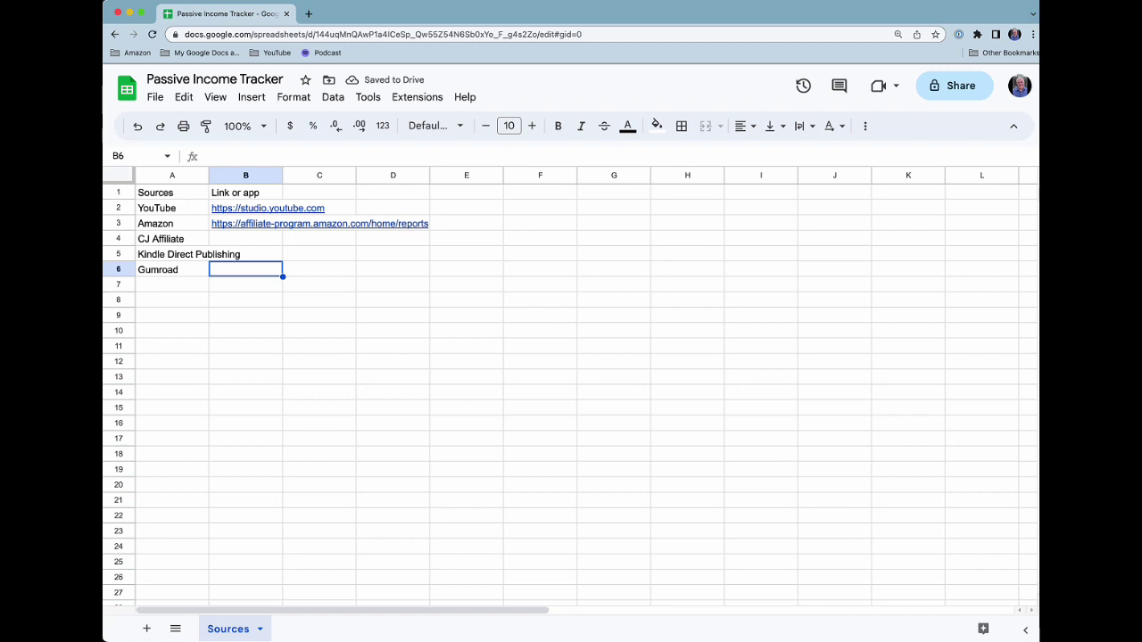
double_click(209, 175)
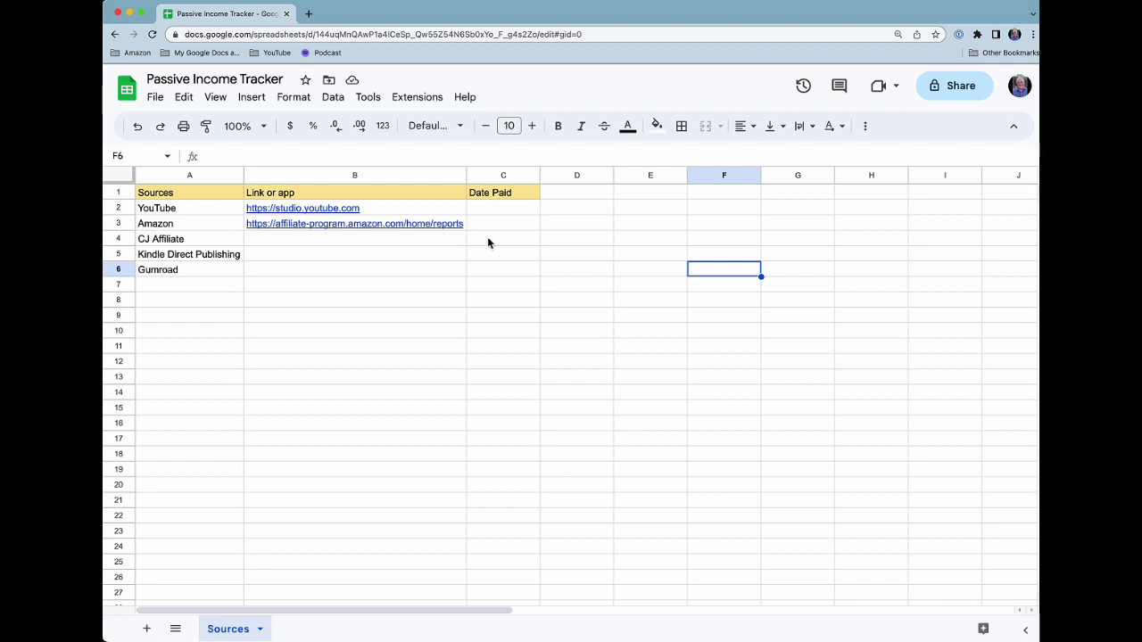
click(553, 202)
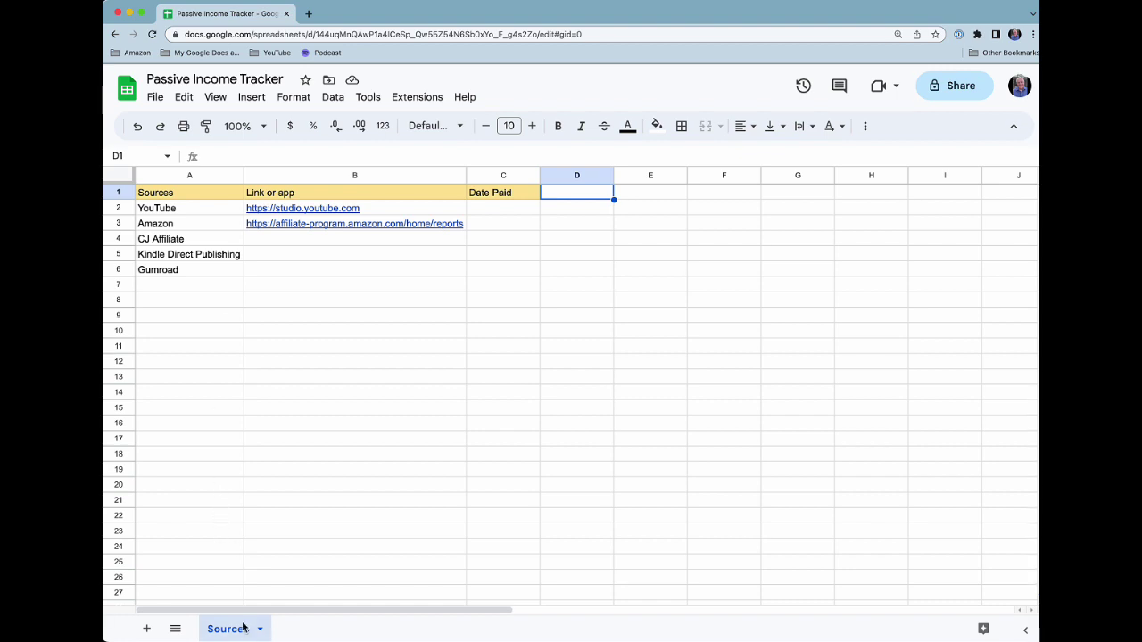
Add a second sheet to the spreadsheet and name it Earnings.
click(147, 629)
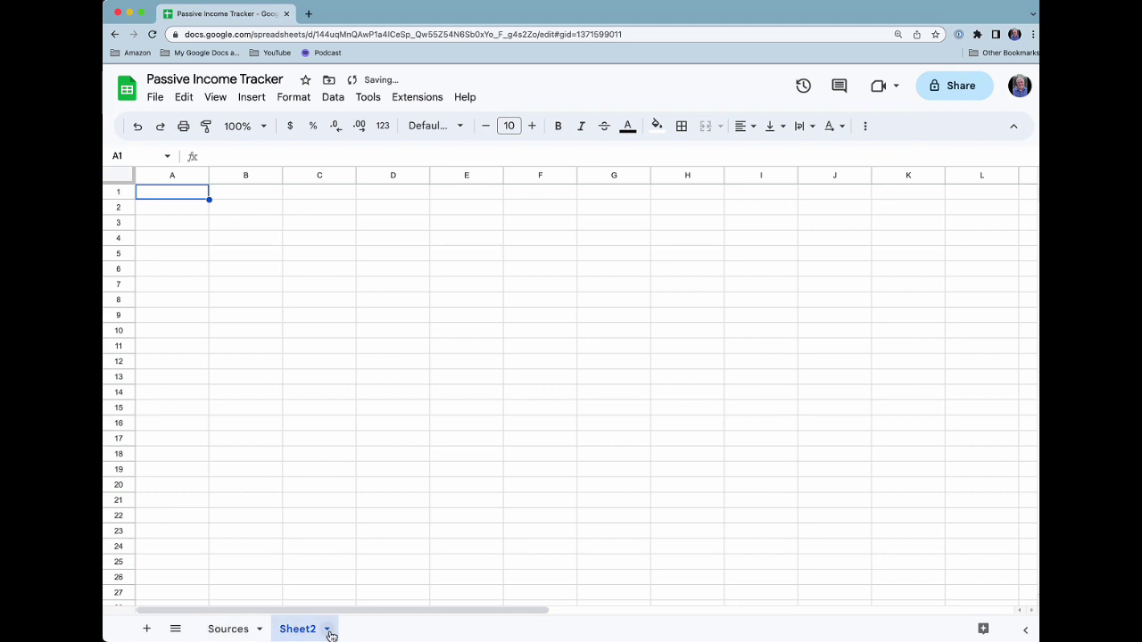
click(329, 630)
click(303, 447)
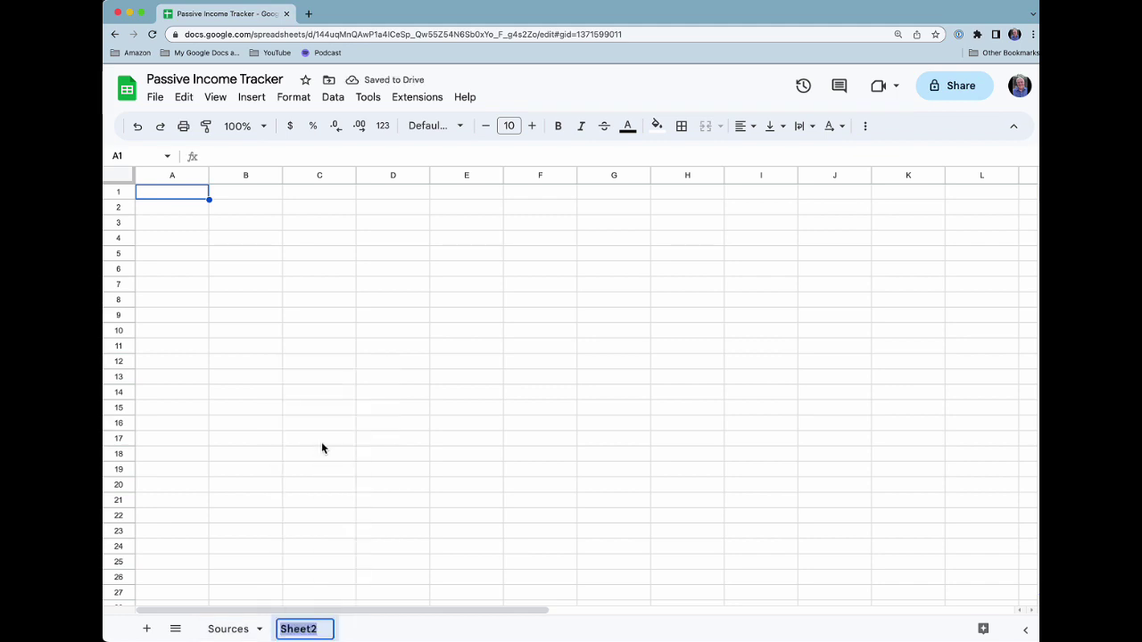
text(Earnings)
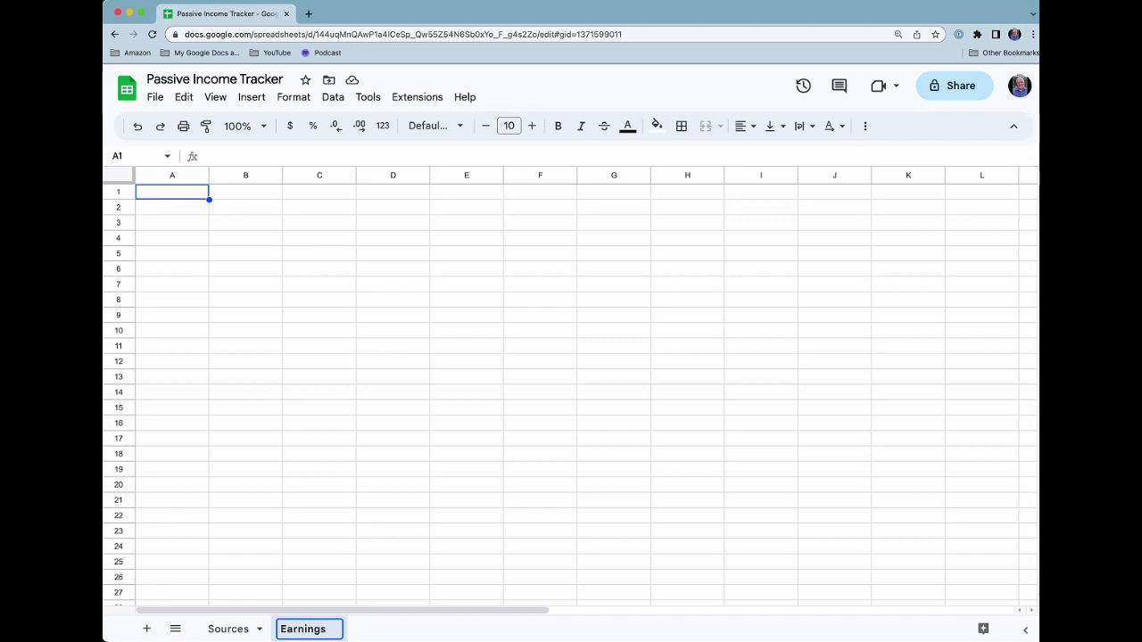
key(Return)
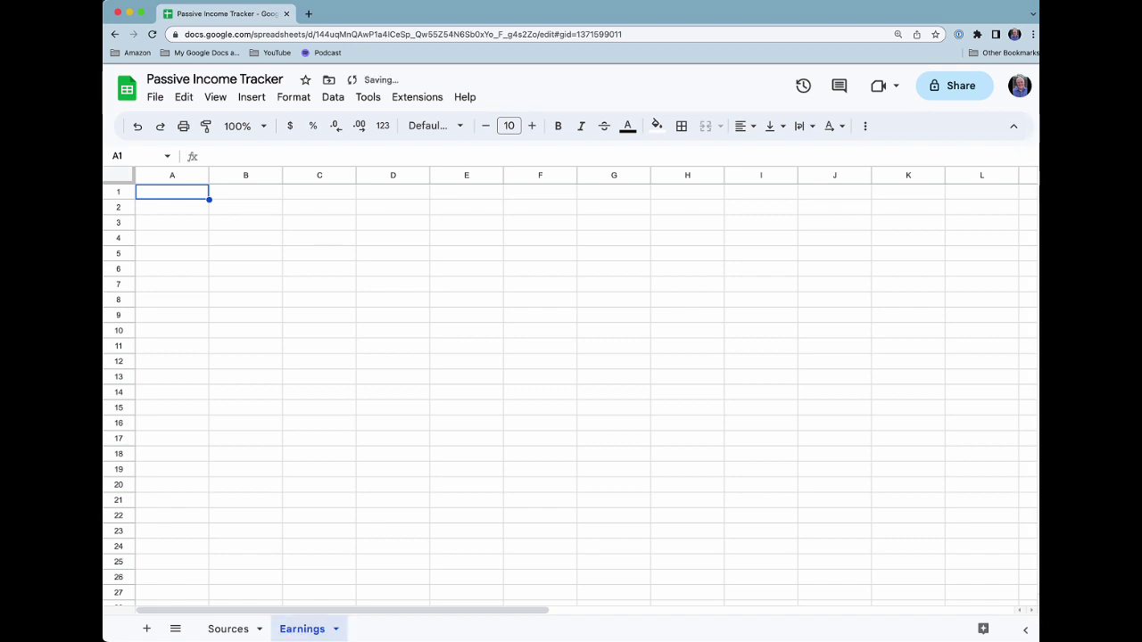
Enter the headers Source, Amount and Date paid in cells A1 to C1 of the Earnings sheet.
text(Source)
key(Tab)
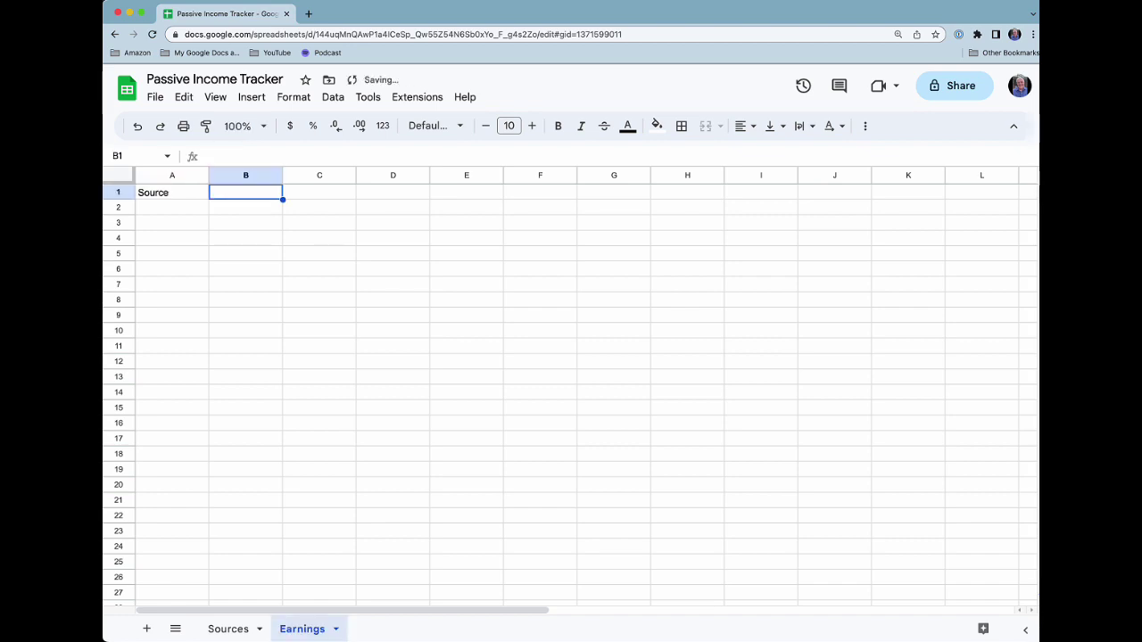
text(Amount)
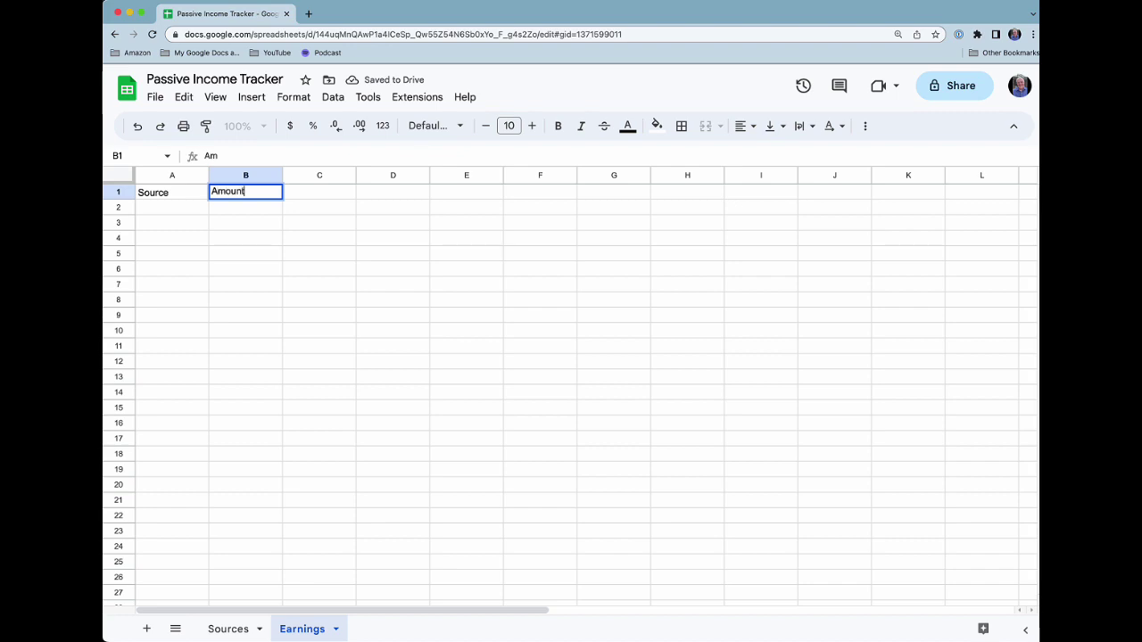
key(Tab)
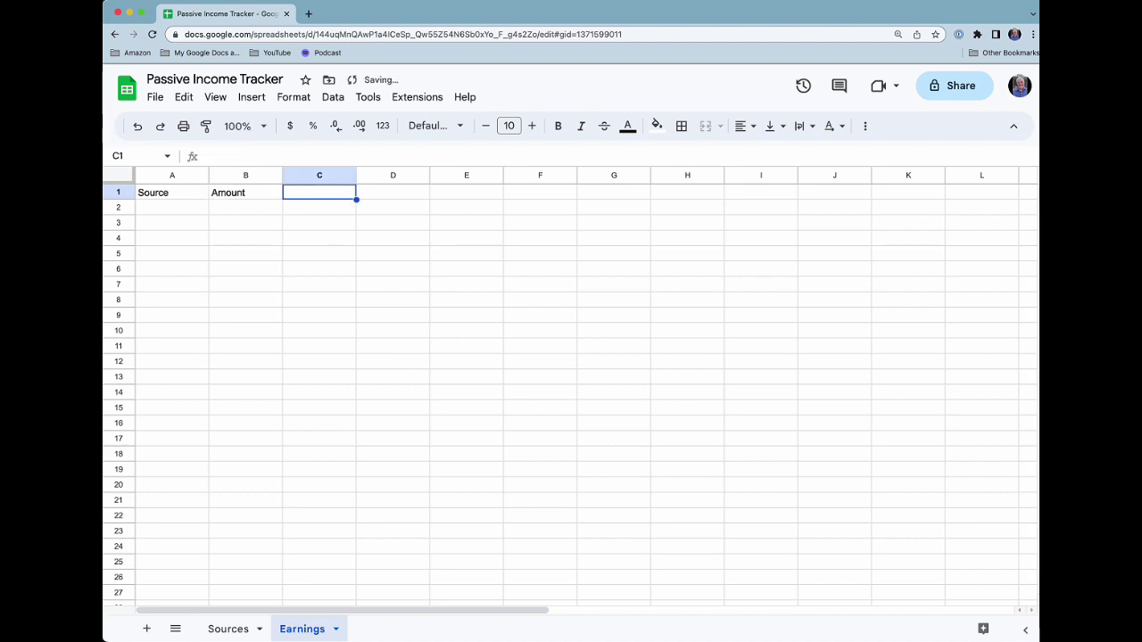
text(Date paid)
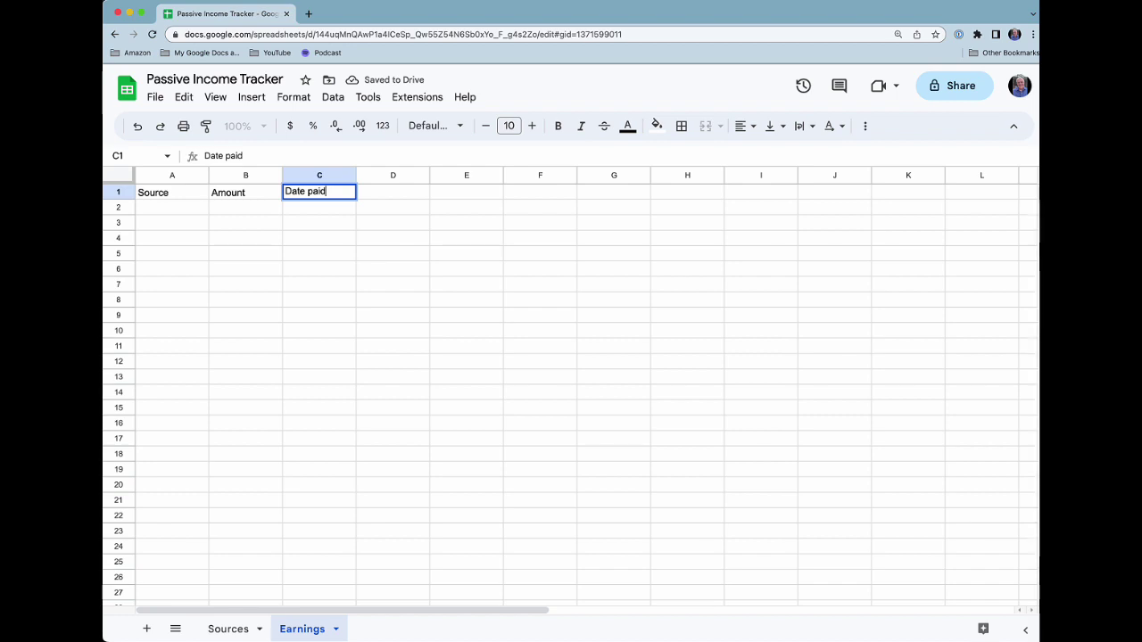
key(Return)
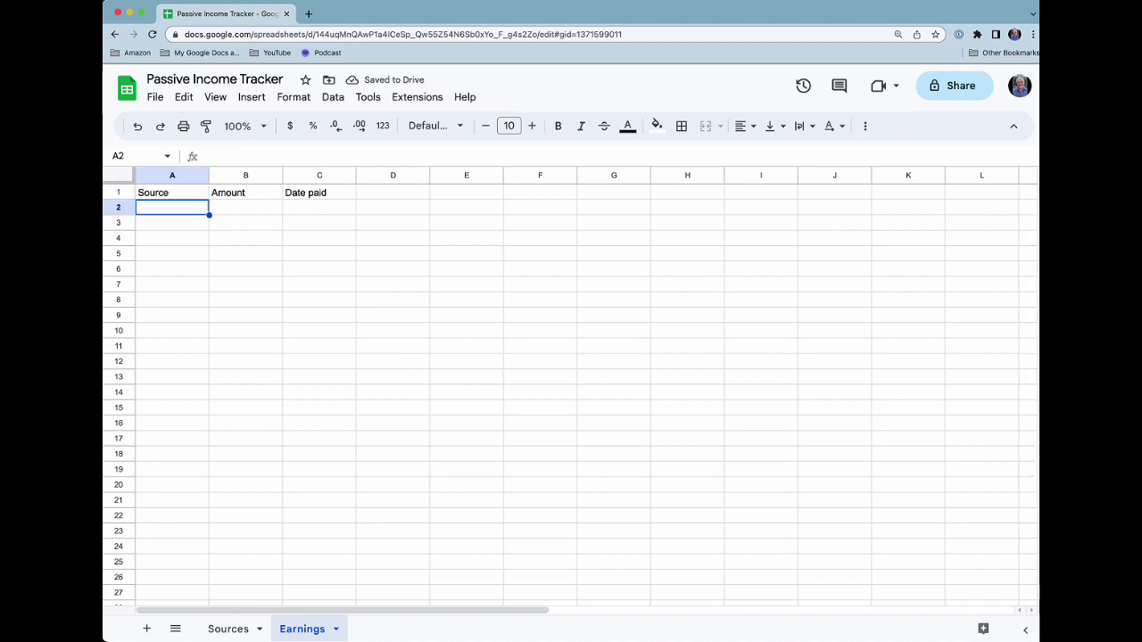
text(YouTube)
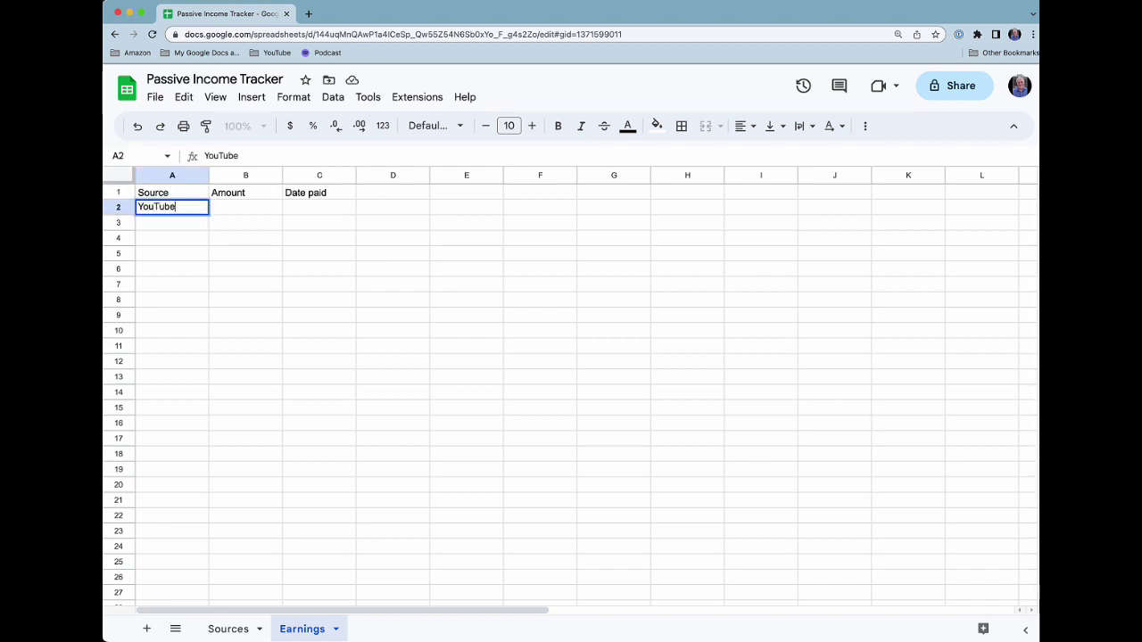
key(Return)
text(Amazon)
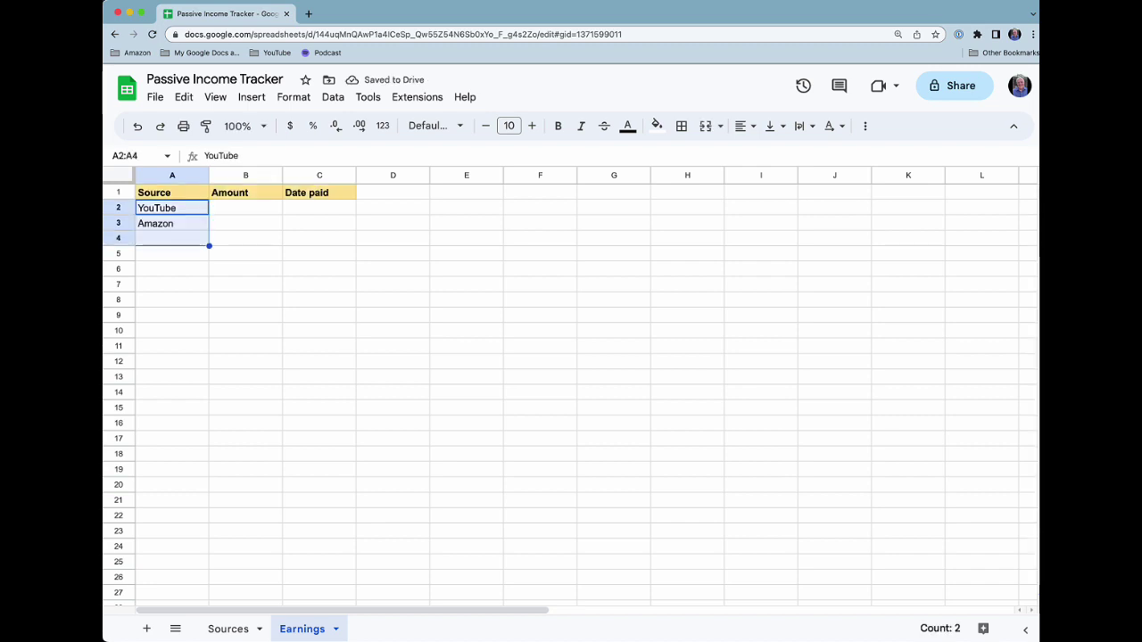
key(Delete)
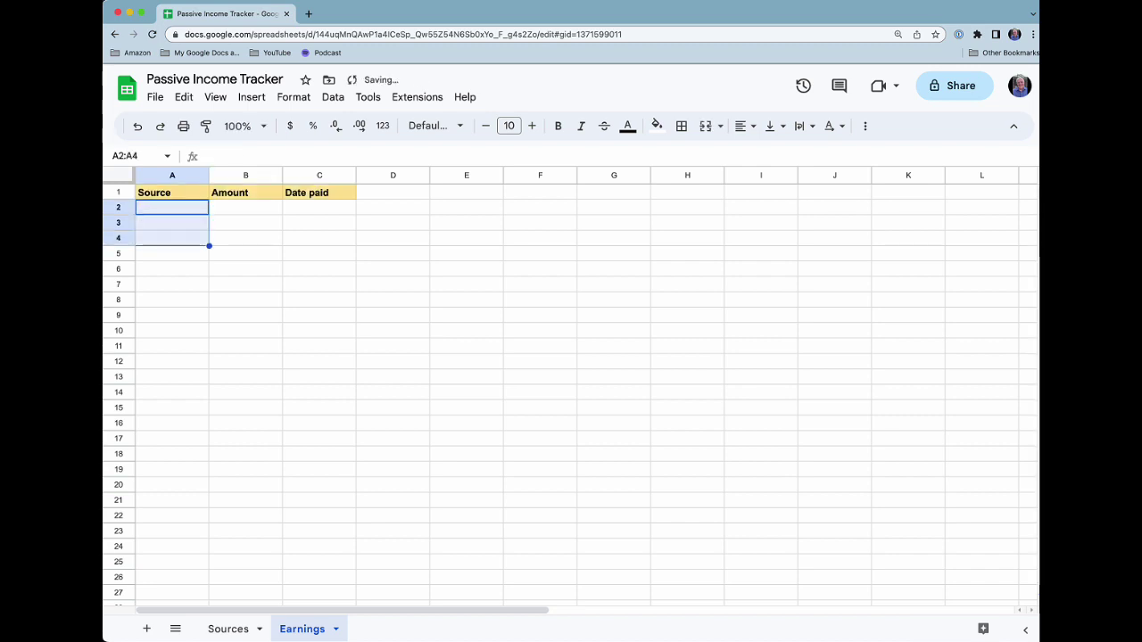
Add a data validation rule to A2:A10 of the Earnings sheet with the criteria Dropdown (from a range).
click(173, 210)
drag(172, 210, 171, 332)
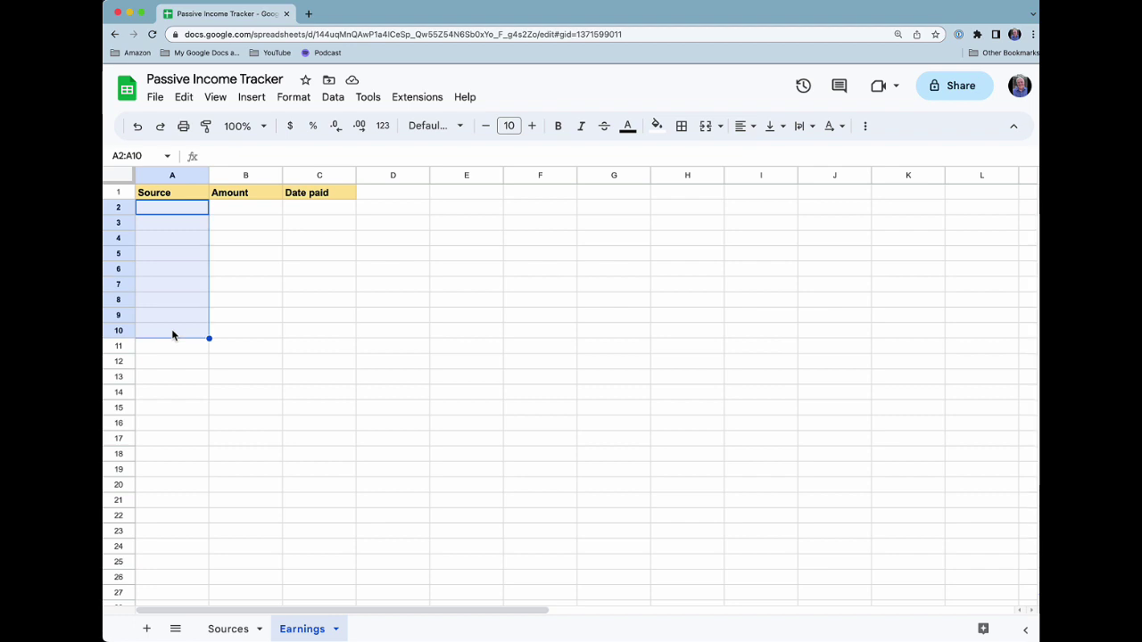
click(332, 98)
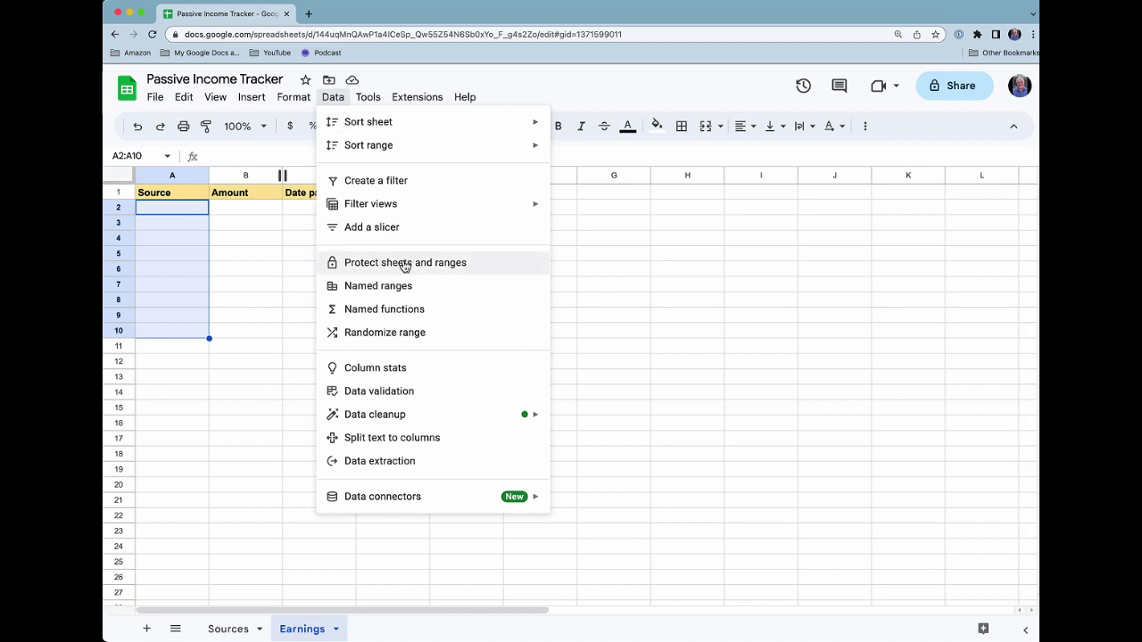
click(384, 393)
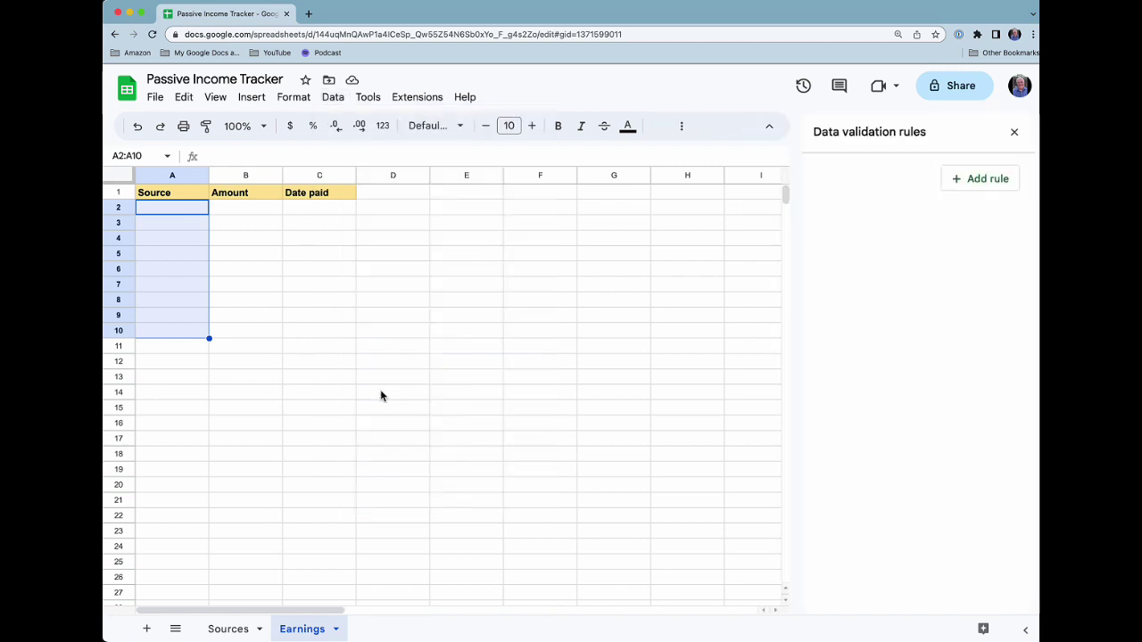
click(978, 181)
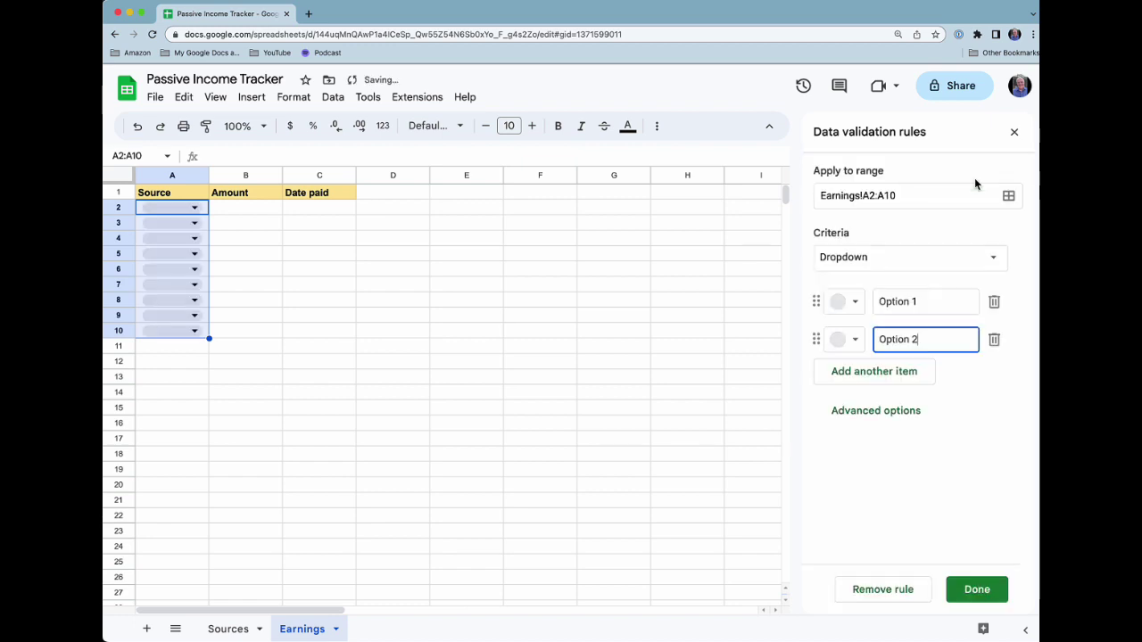
click(993, 261)
click(900, 280)
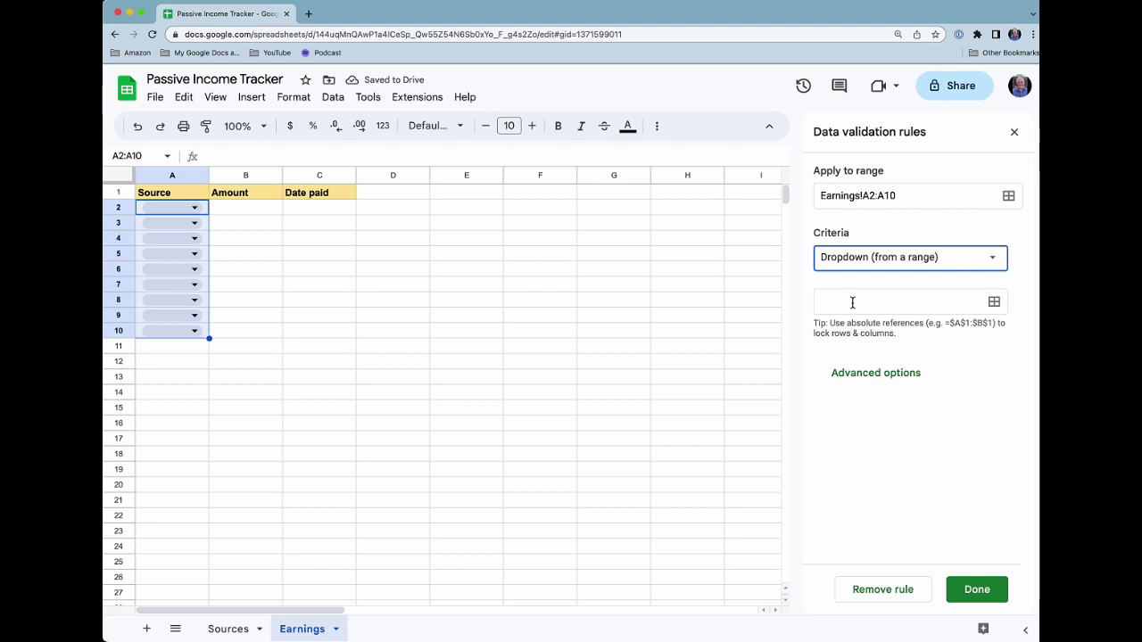
Use Sources!A2:A6 as the dropdown's source range and save the validation rule.
click(853, 302)
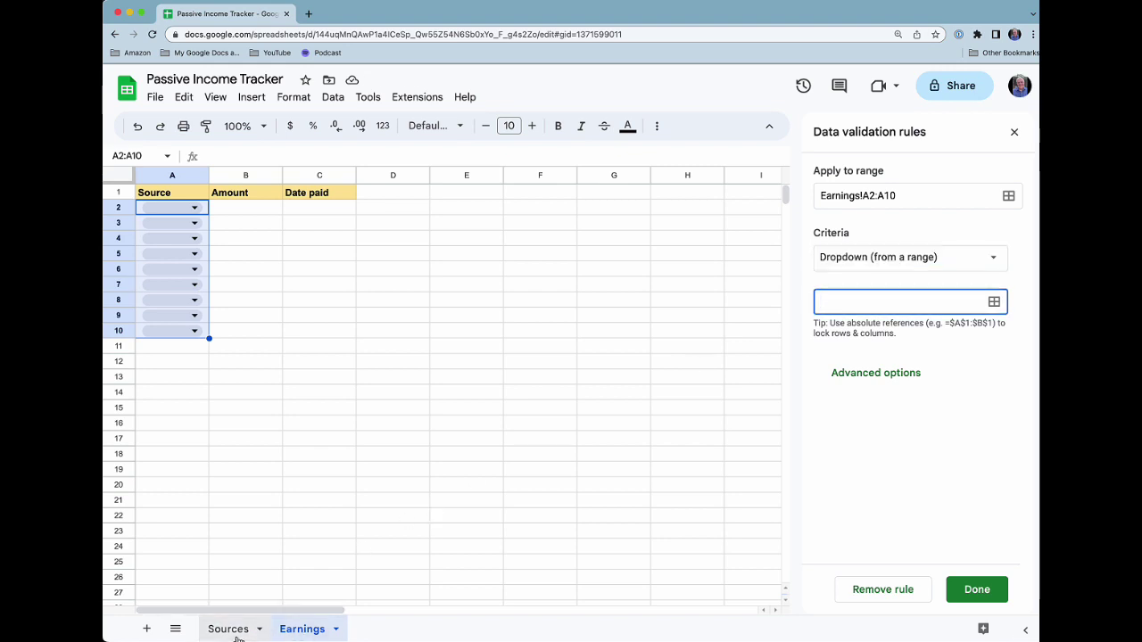
click(228, 629)
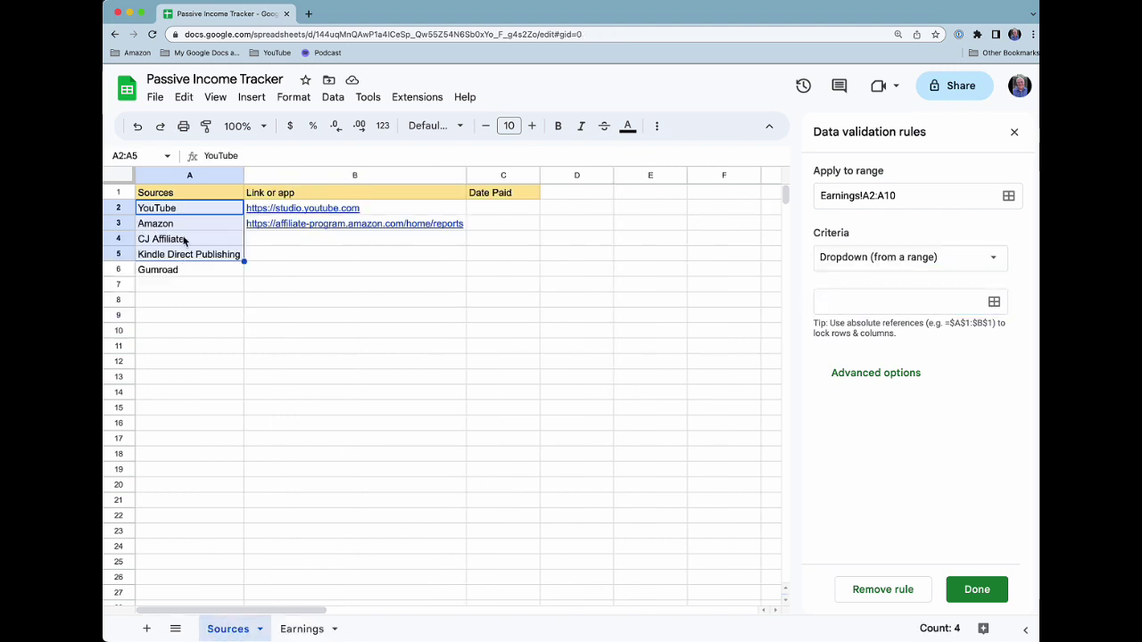
drag(188, 210, 183, 273)
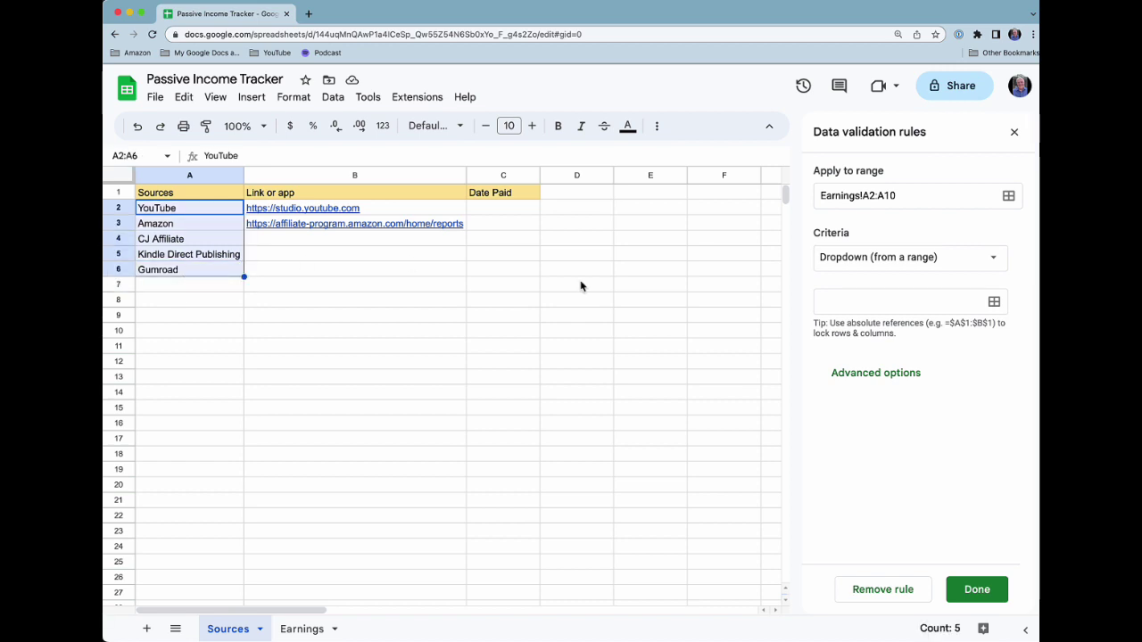
click(821, 301)
drag(199, 211, 195, 268)
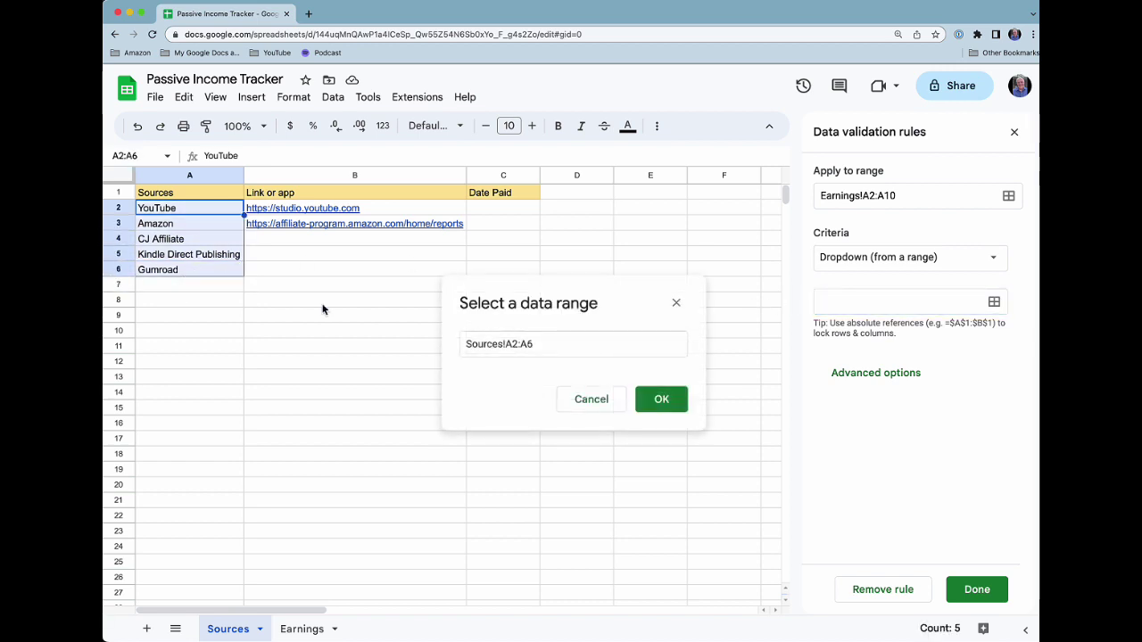
click(663, 403)
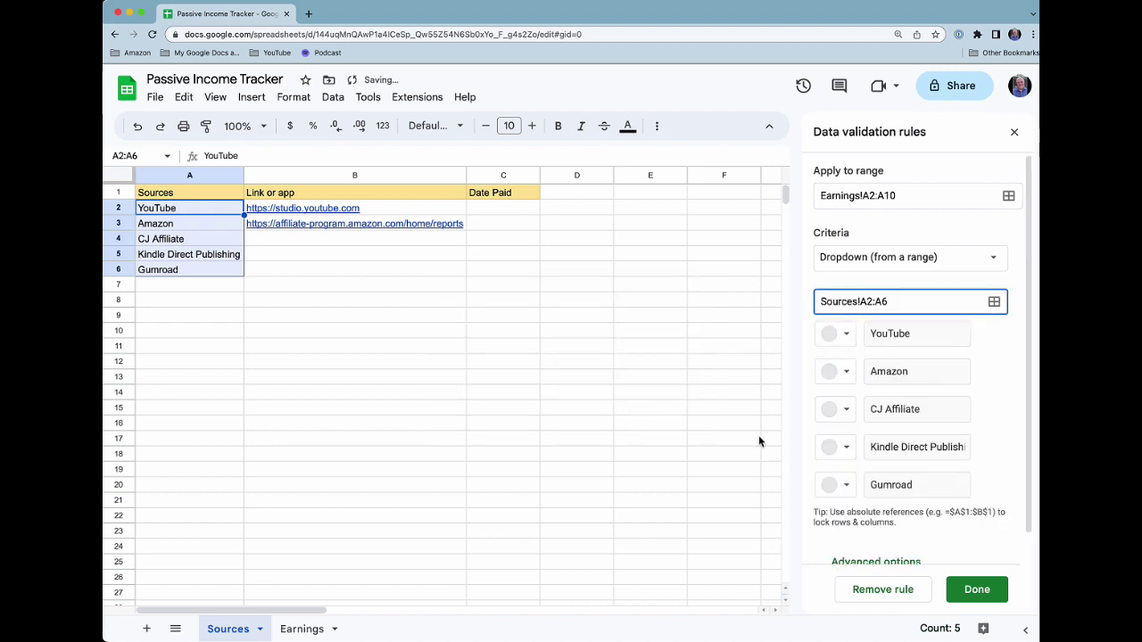
click(979, 594)
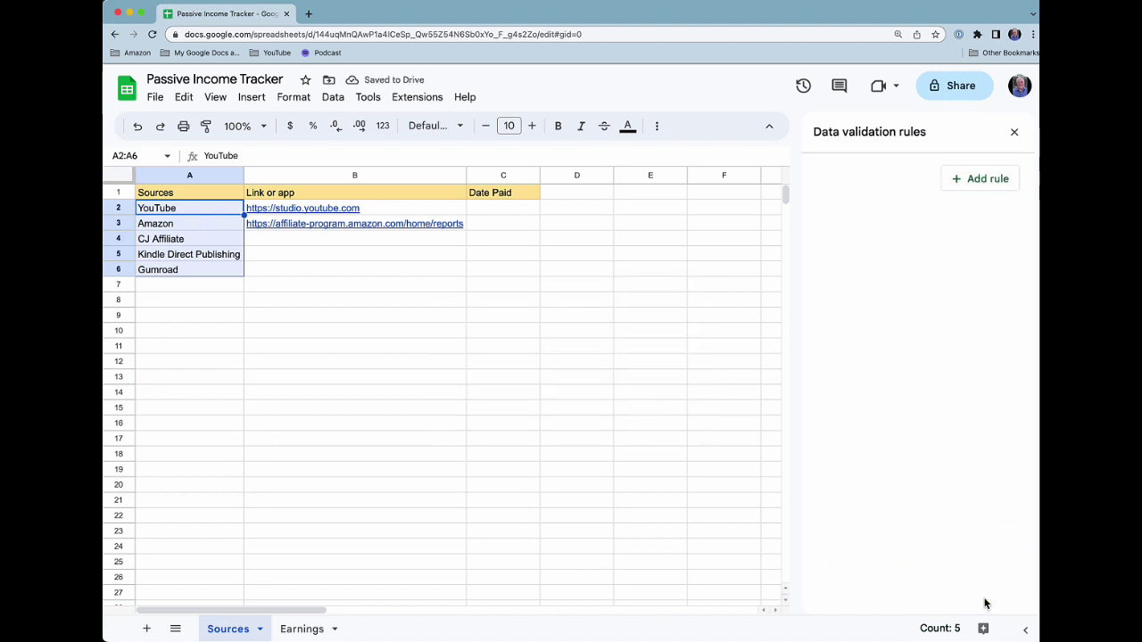
Choose YouTube as the source in cell A2 of the Earnings sheet.
click(301, 629)
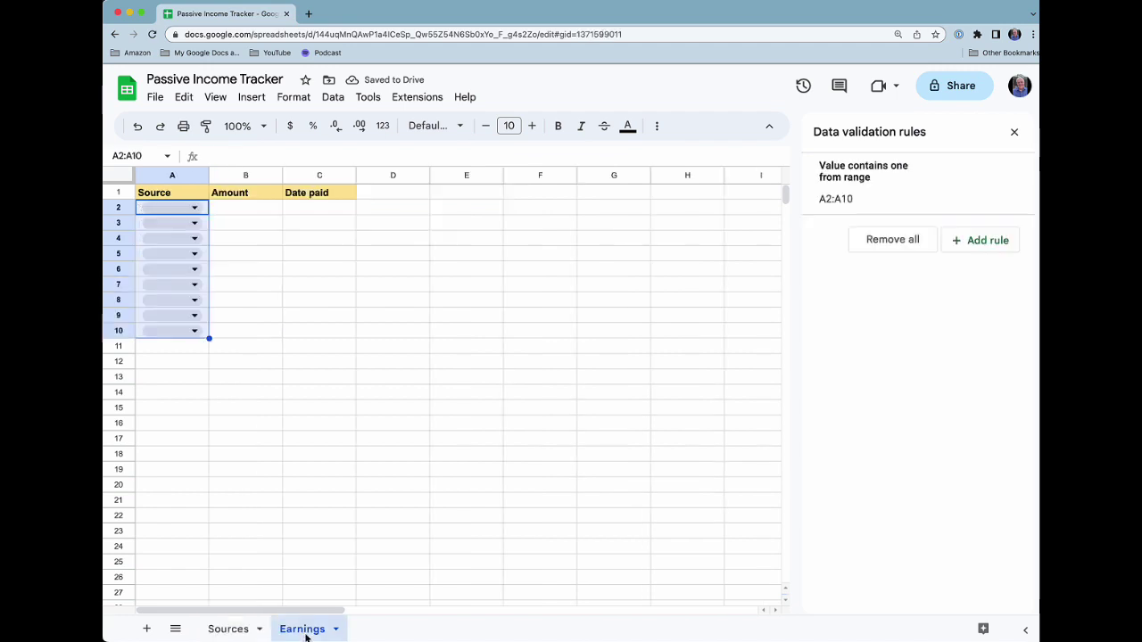
click(195, 210)
click(175, 231)
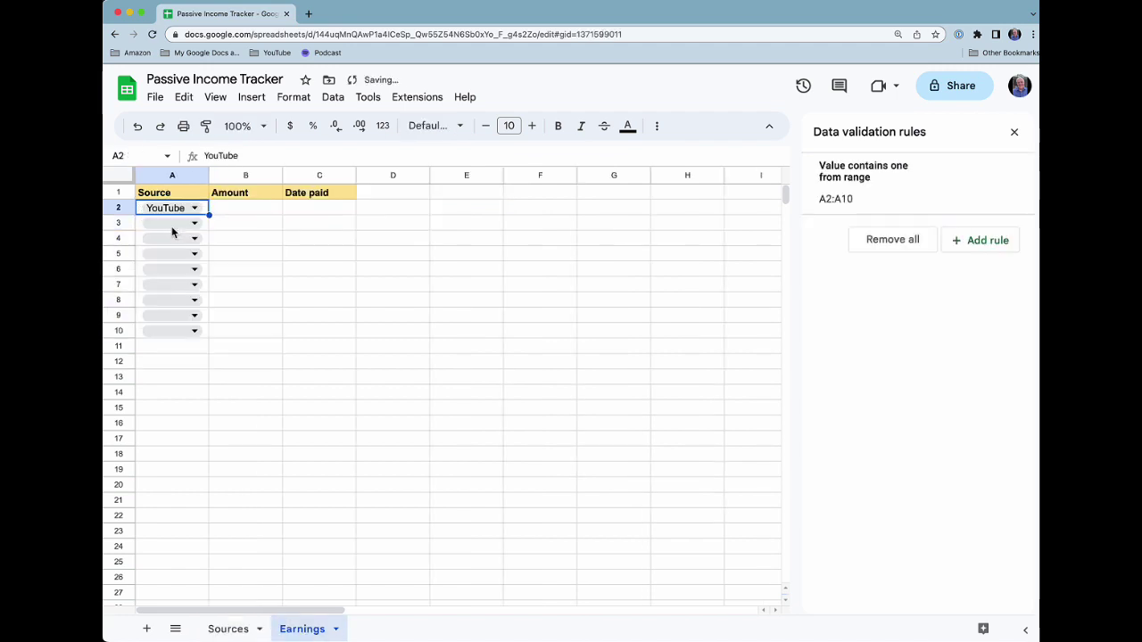
Format the Amount cells B2:B10 as currency.
click(230, 214)
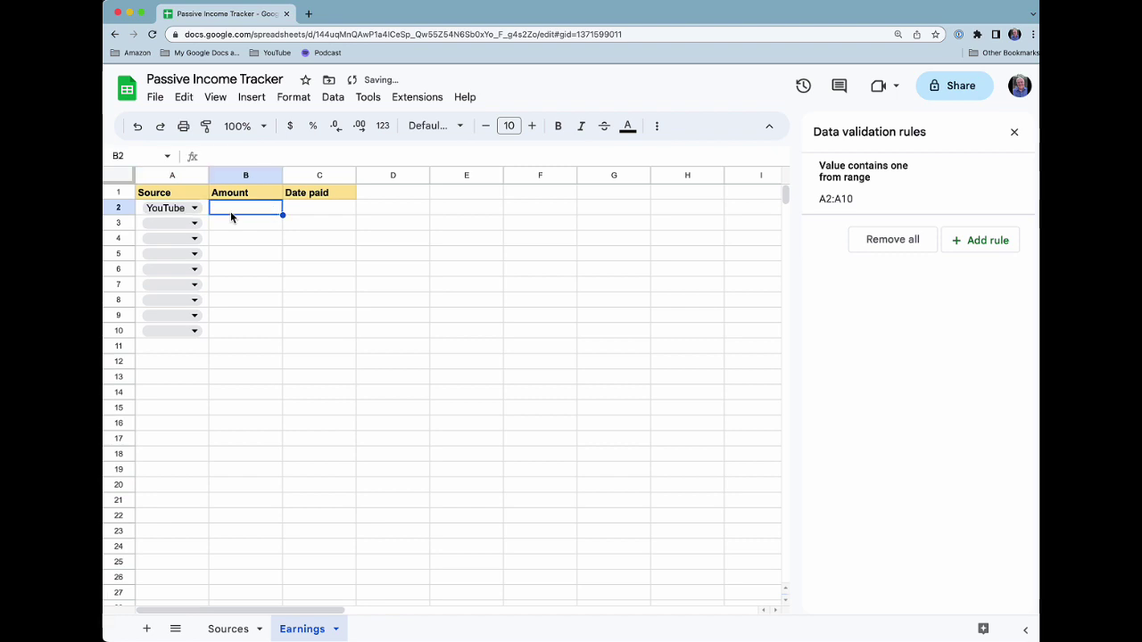
shift+click(223, 330)
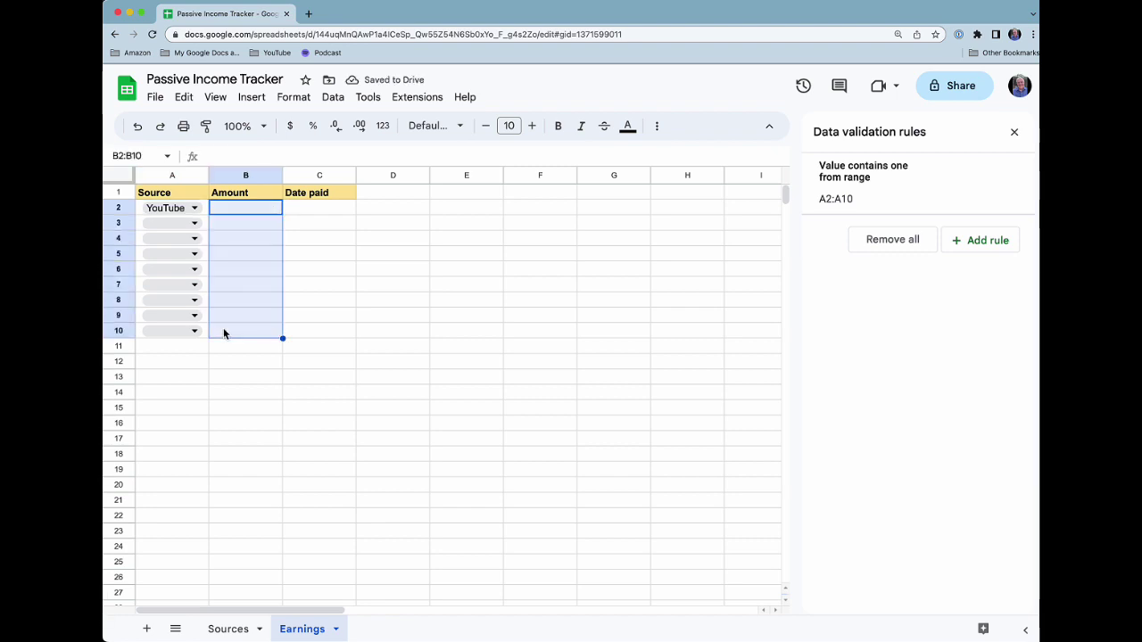
click(291, 126)
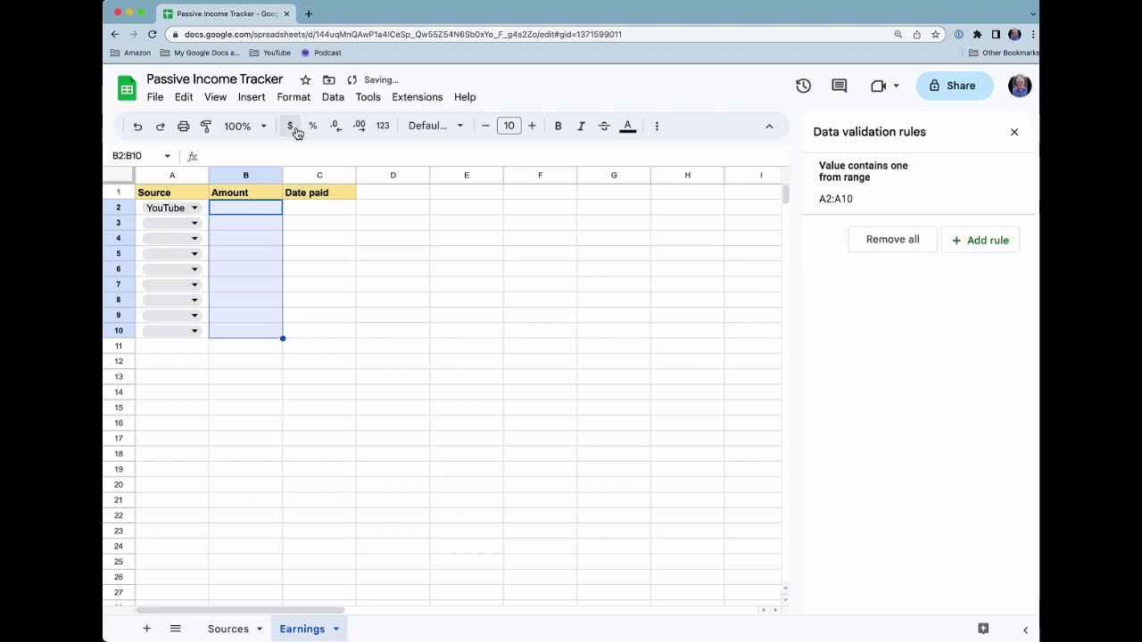
Apply the custom number format mmm dd, yyyy to the Date paid cells C2:C10.
click(308, 212)
key(shift+Down)
key(shift+Down)
key(shift+Down)
key(shift+Down)
key(shift+Down)
key(shift+Down)
key(shift+Down)
key(shift+Down)
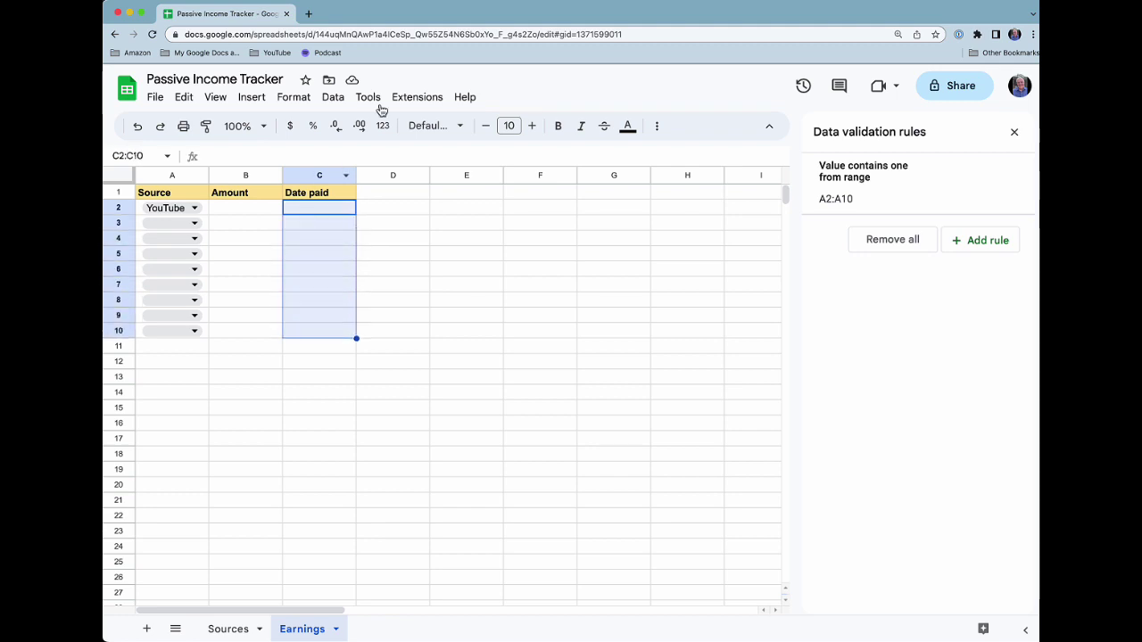
click(297, 100)
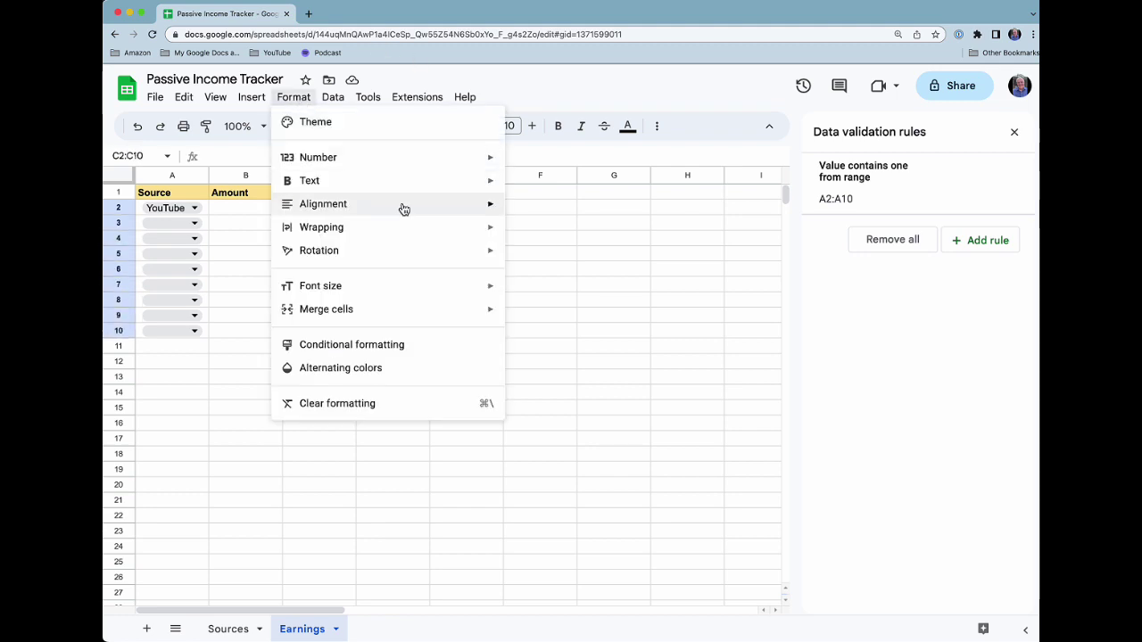
mouse_move(390, 161)
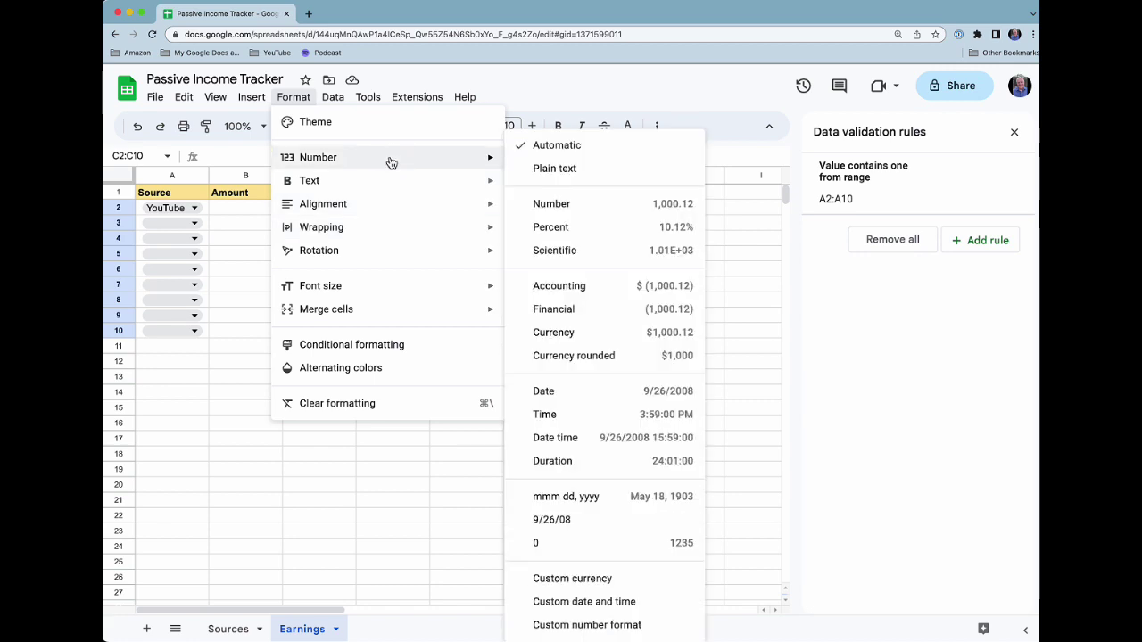
click(591, 627)
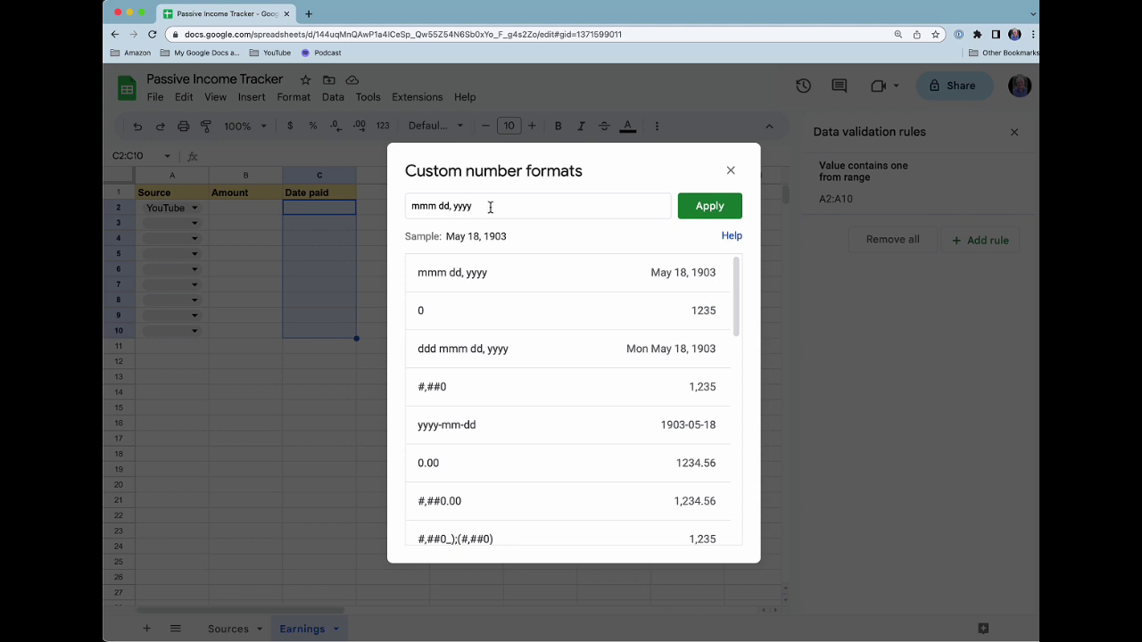
click(710, 206)
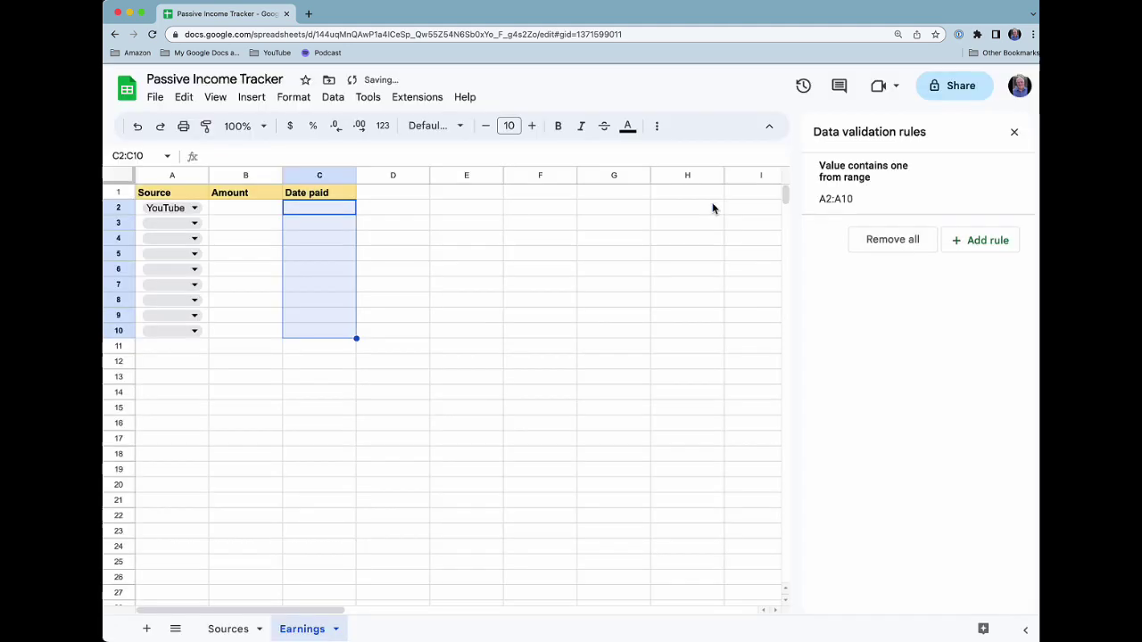
Record an amount of 309 and the payment date 22 jul in the YouTube row.
click(258, 211)
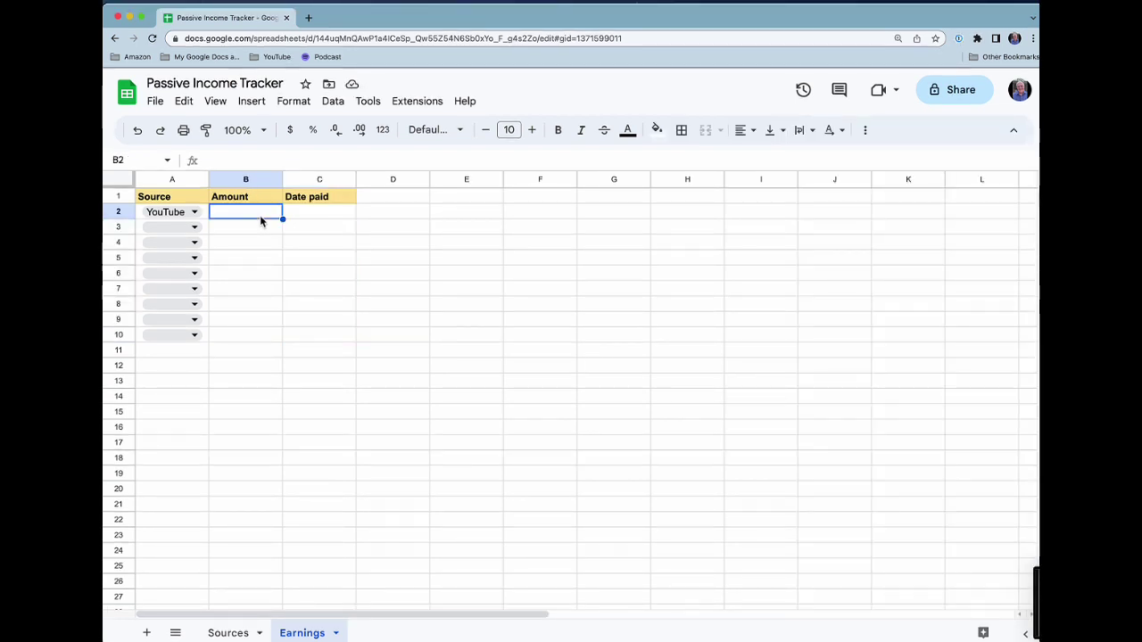
text(309)
key(Tab)
text(22 jul)
key(Return)
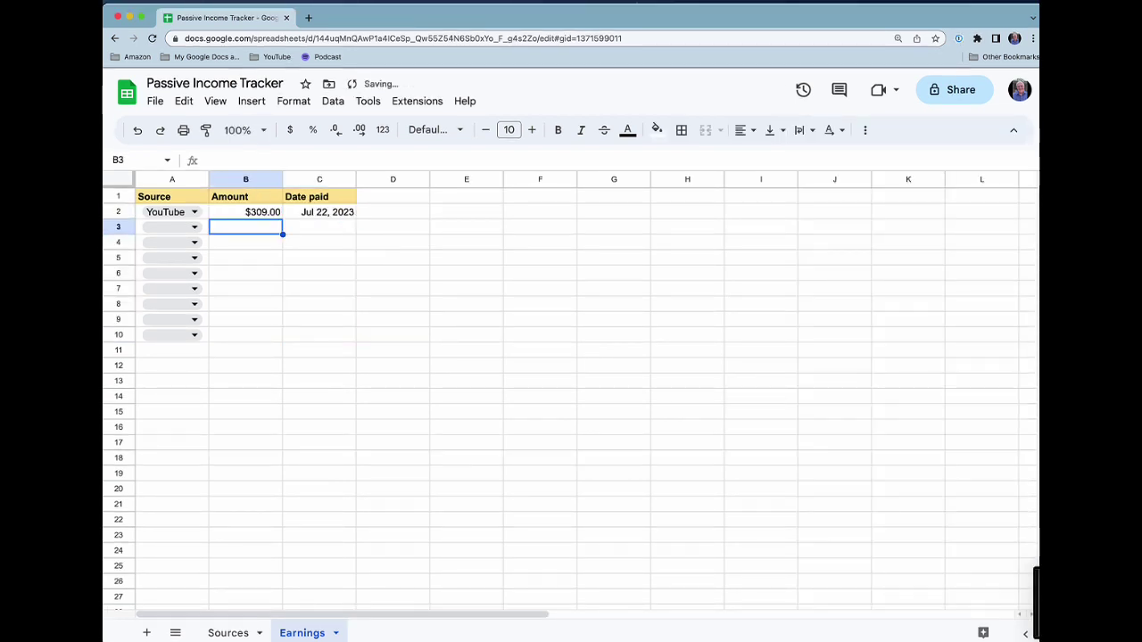
Choose Amazon as the source in cell A3 of the Earnings sheet.
key(Left)
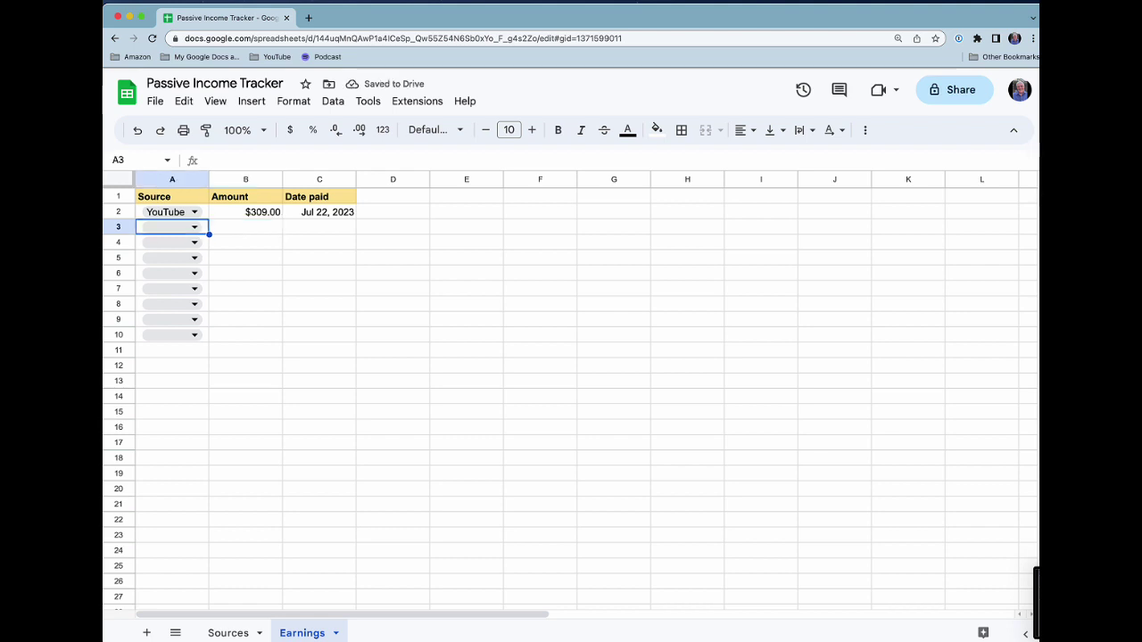
key(Up)
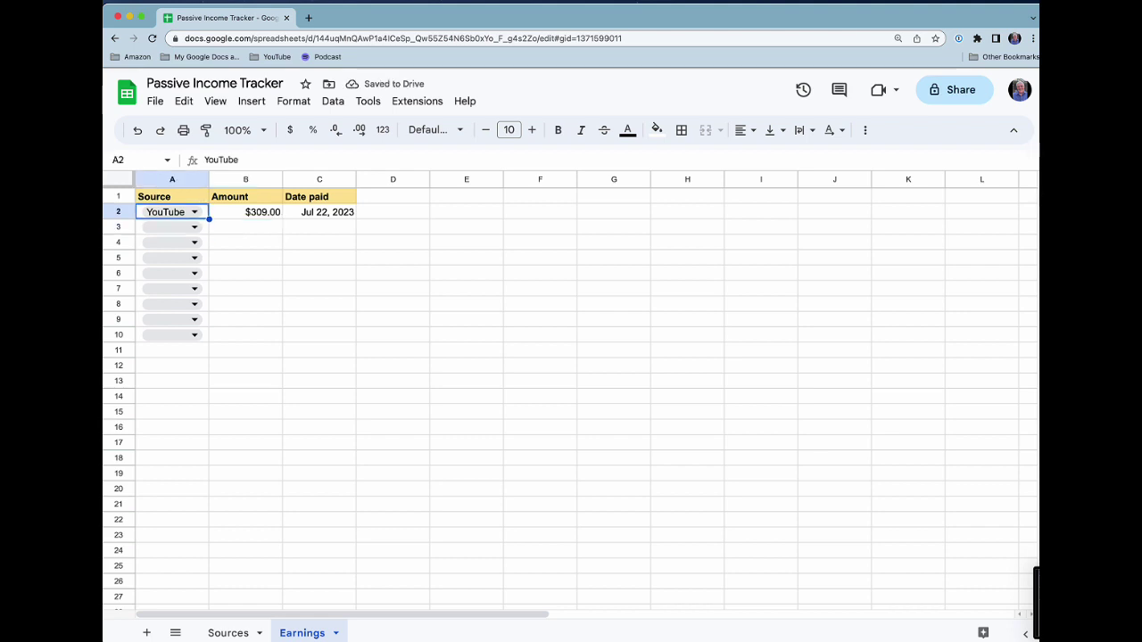
key(Down)
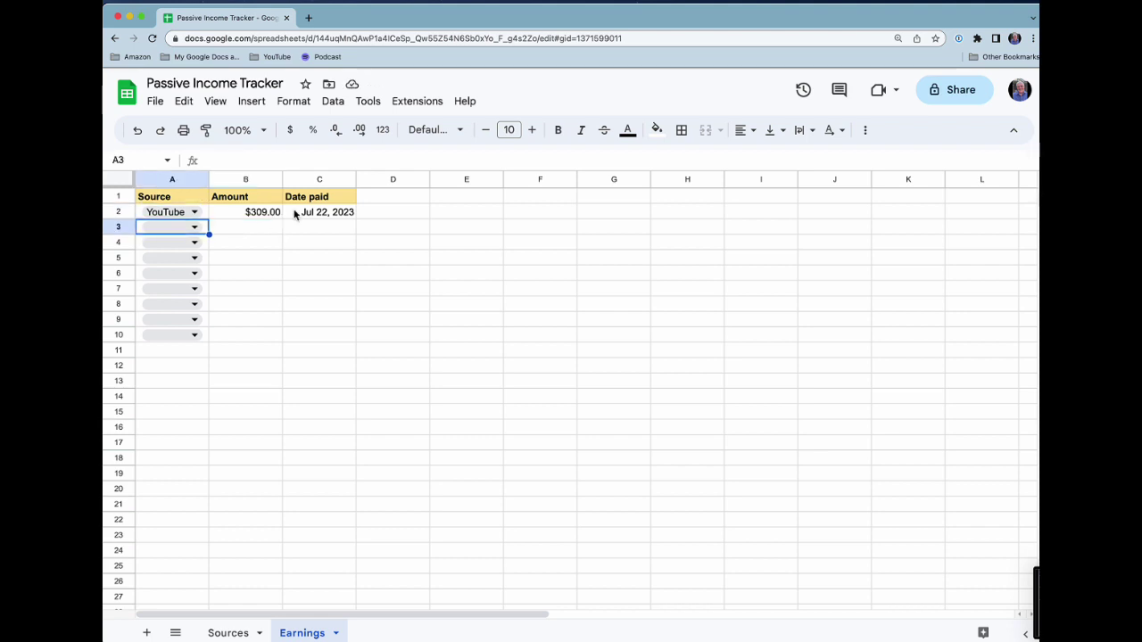
click(200, 229)
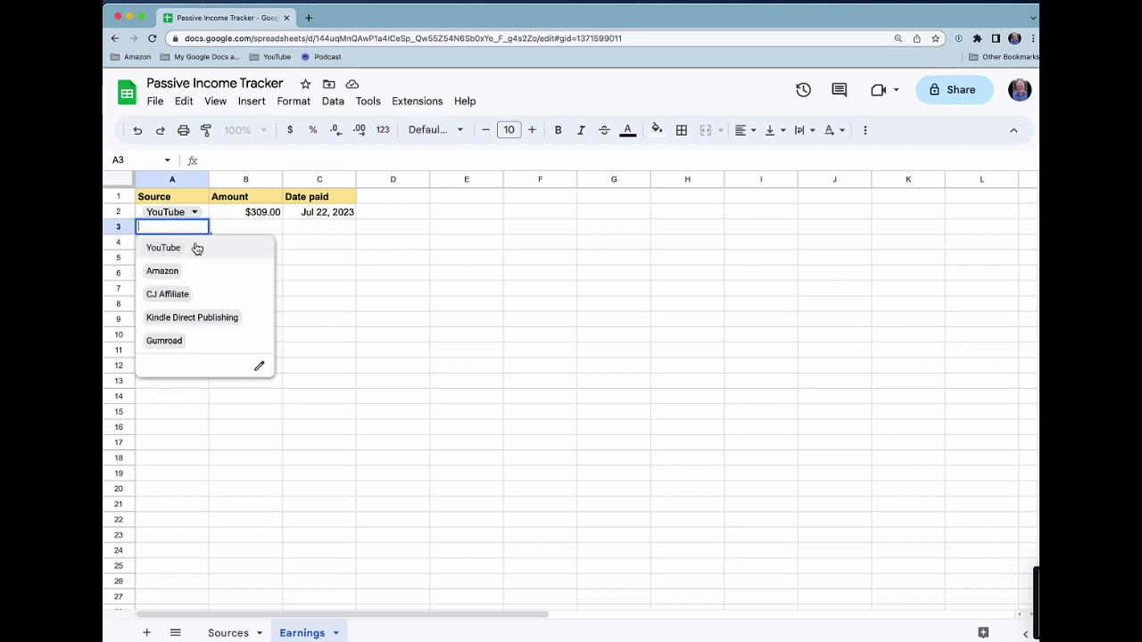
click(184, 272)
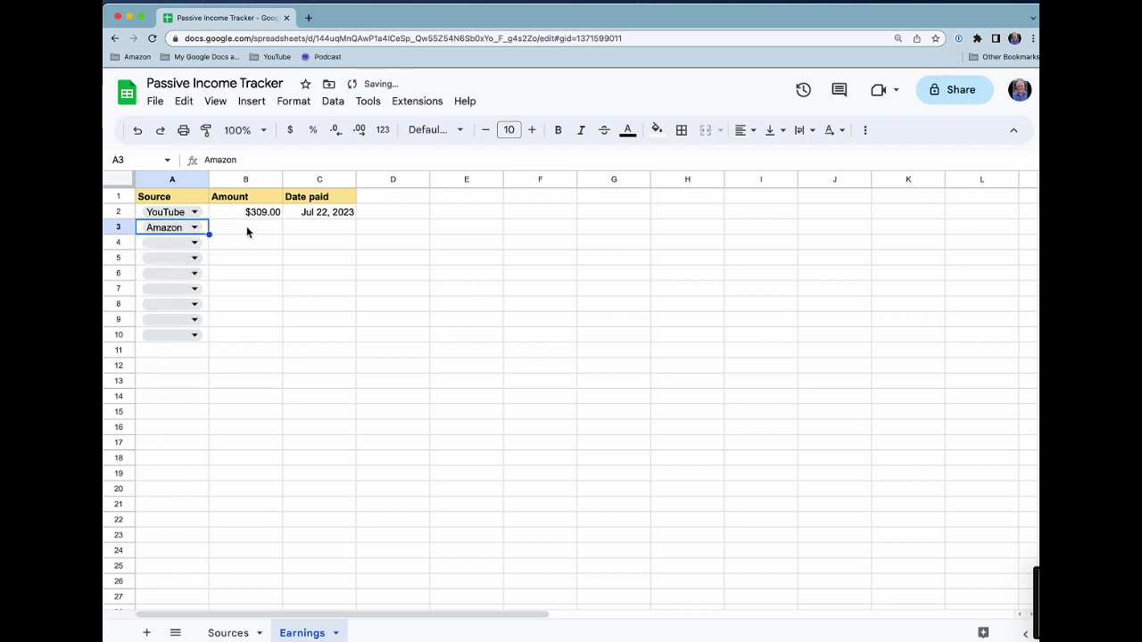
Record an amount of 326 and the payment date 29 jul in the Amazon row.
click(247, 232)
text(326)
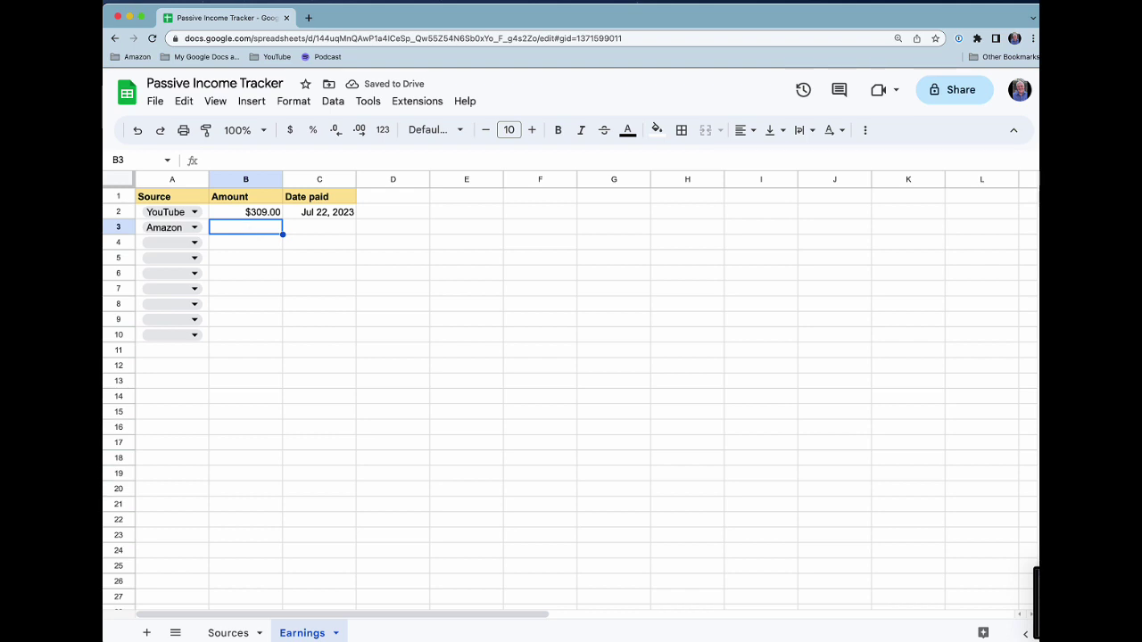
key(Tab)
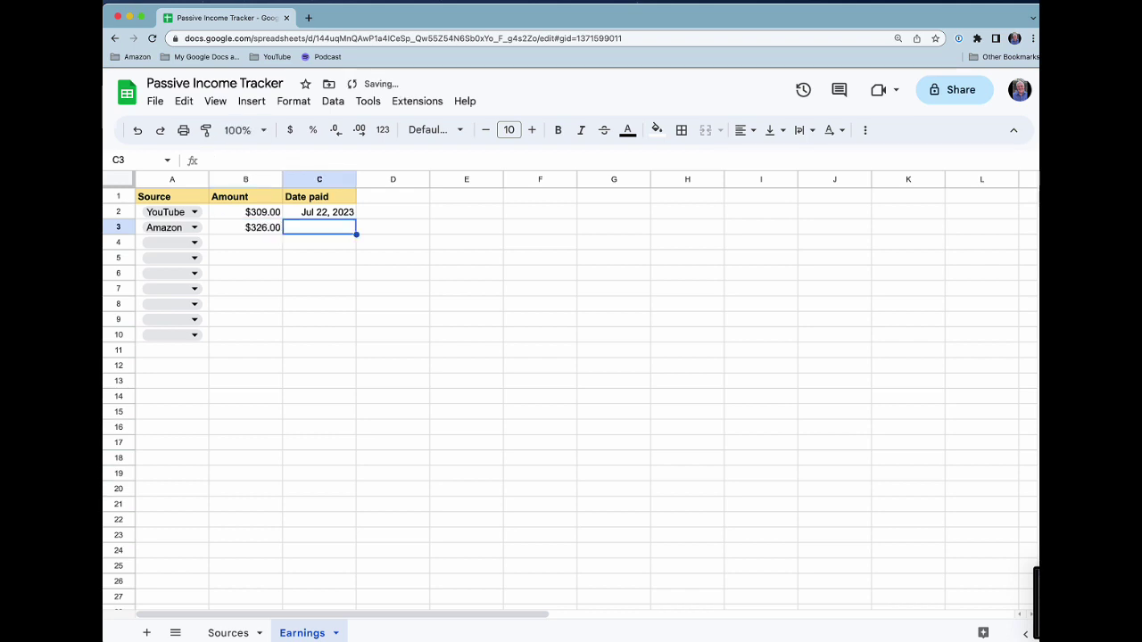
text(29 jul)
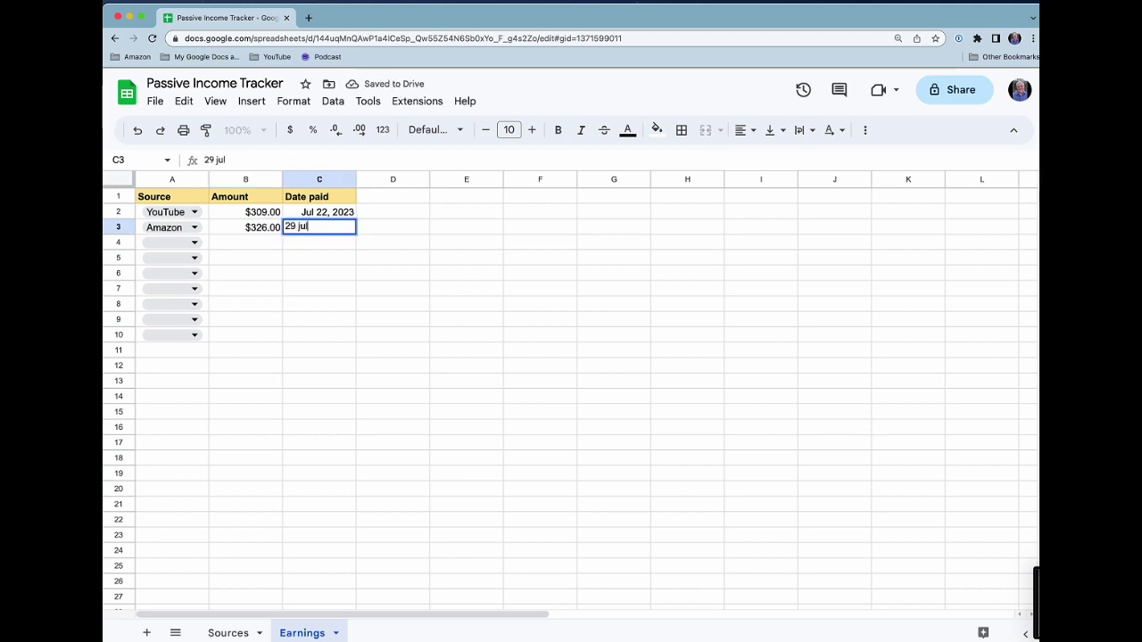
key(Return)
key(Down)
key(Down)
key(Down)
key(Down)
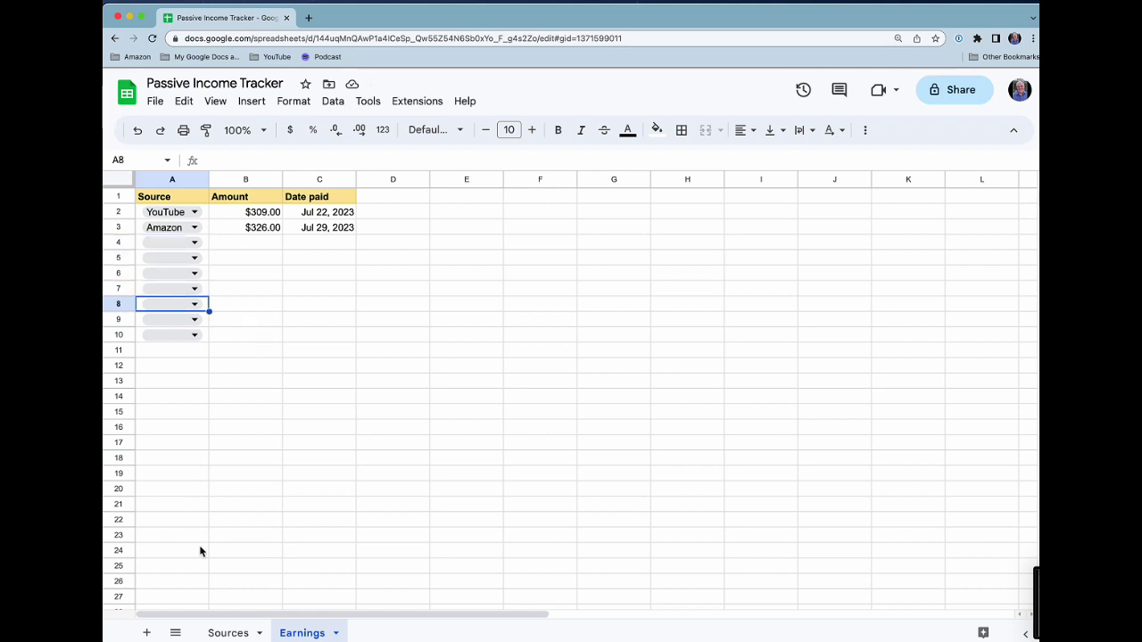
click(229, 633)
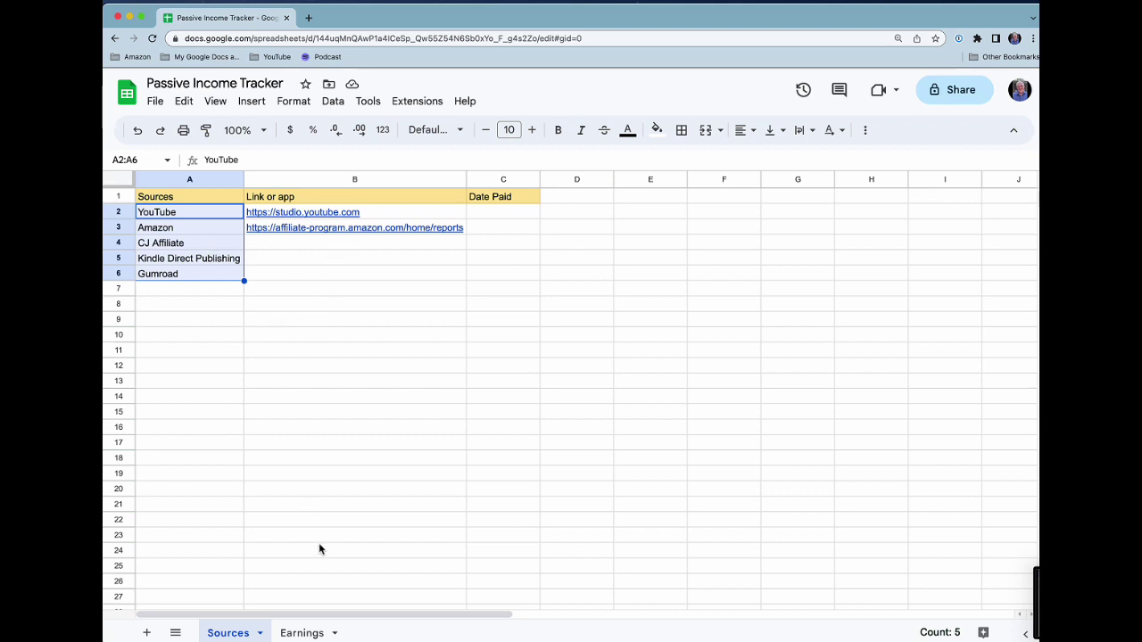
click(303, 633)
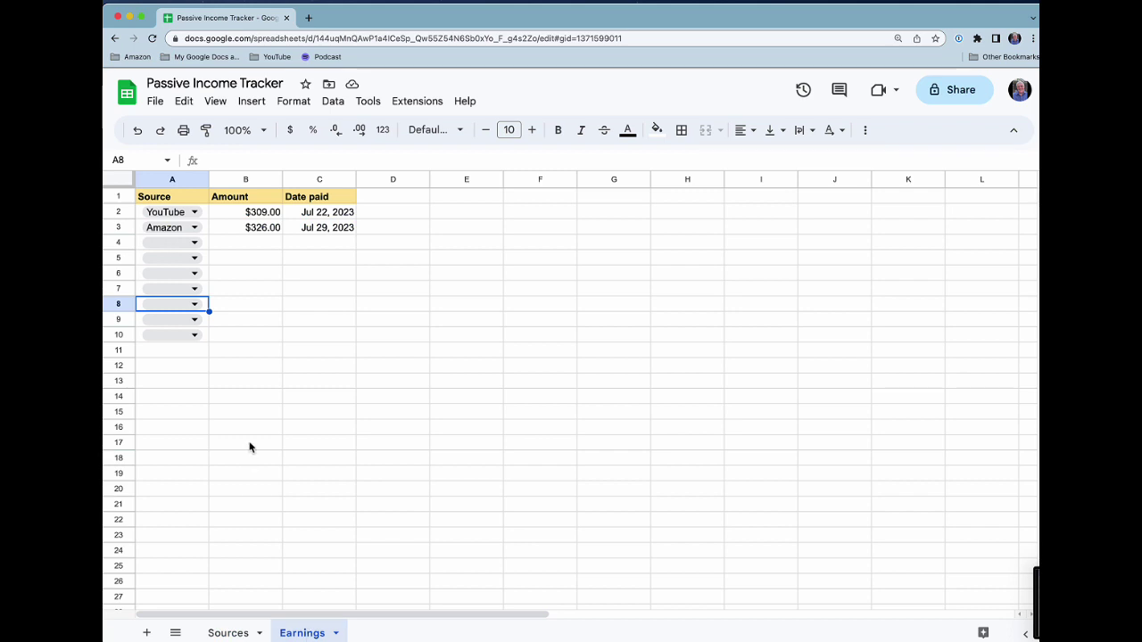
Add the label Total in cell A11, directly below the source dropdowns on the Earnings sheet.
click(173, 352)
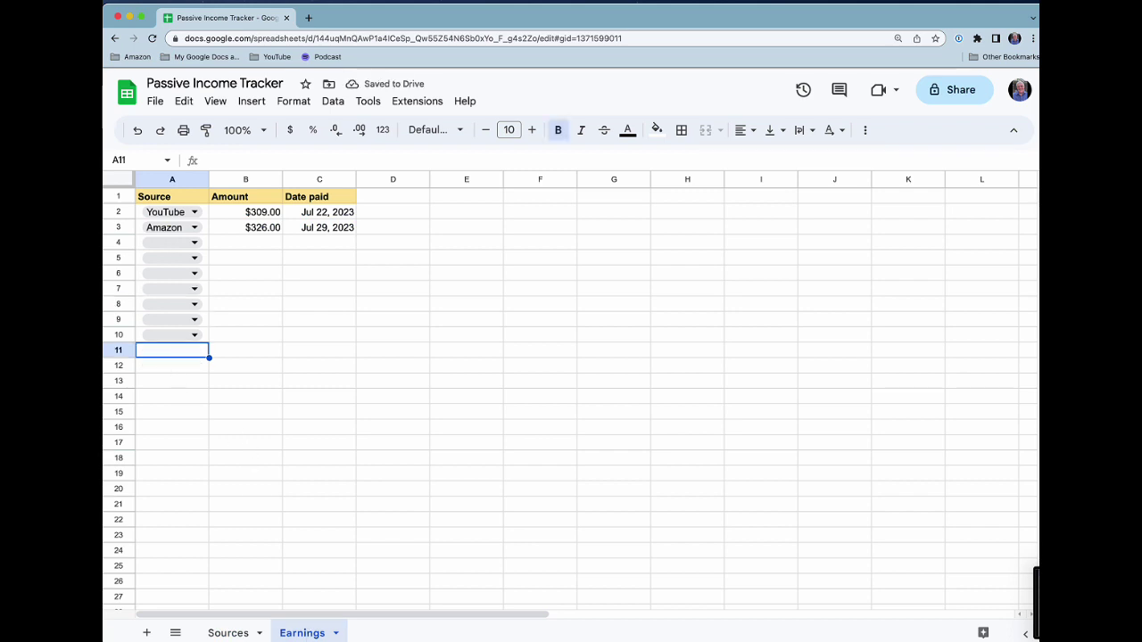
text(Total)
key(Tab)
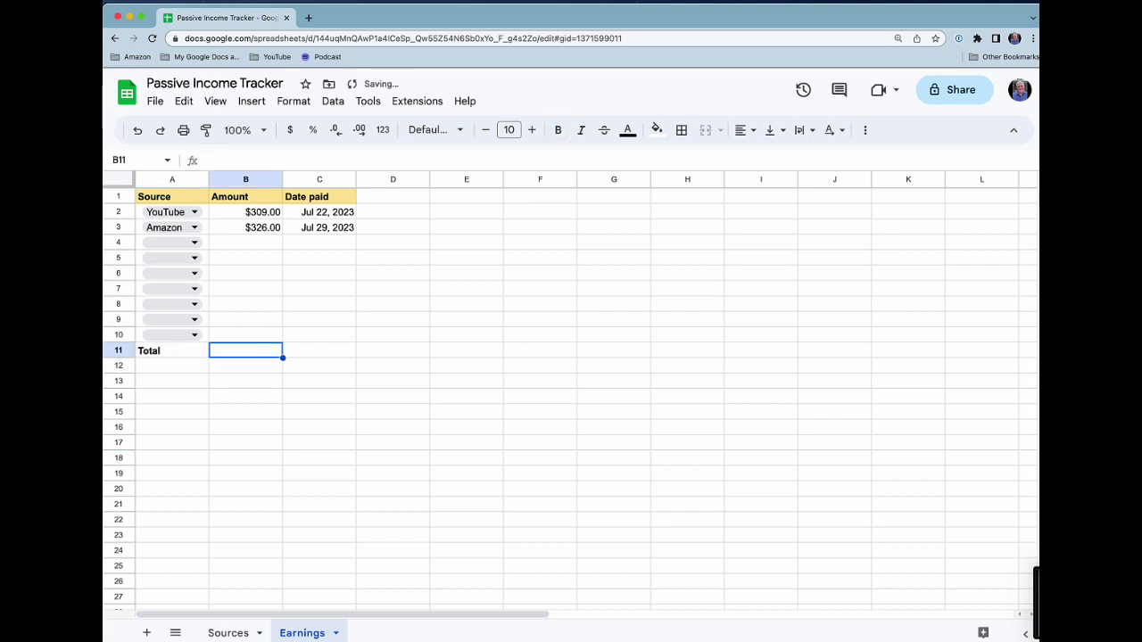
Enter a SUM formula in cell B11 that adds the amounts in B2:B10.
text(=sum()
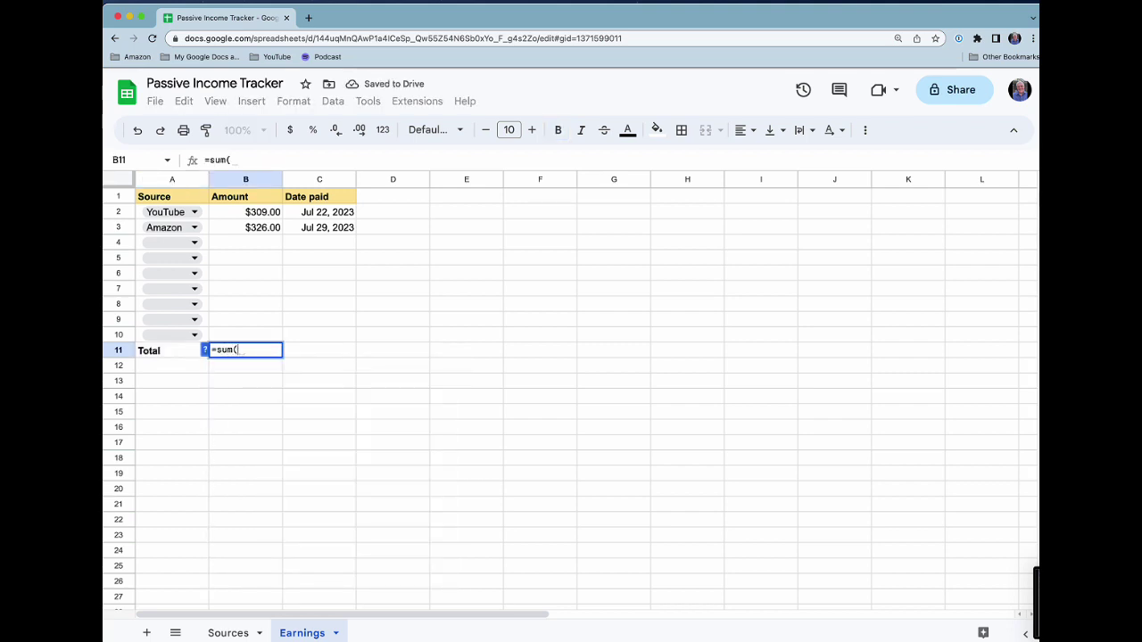
key(Up)
key(shift+Up)
key(shift+Up)
key(shift+Up)
key(shift+Up)
key(shift+Up)
key(shift+Up)
key(shift+Up)
key(shift+Up)
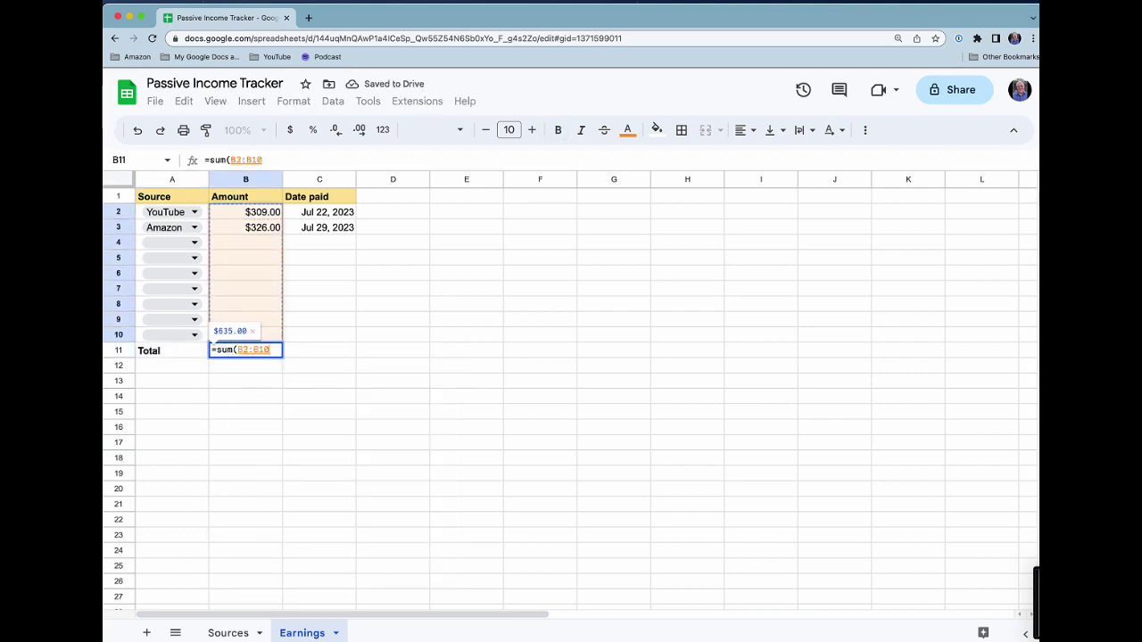
key(Return)
Make the total amount in cell B11 bold.
key(Up)
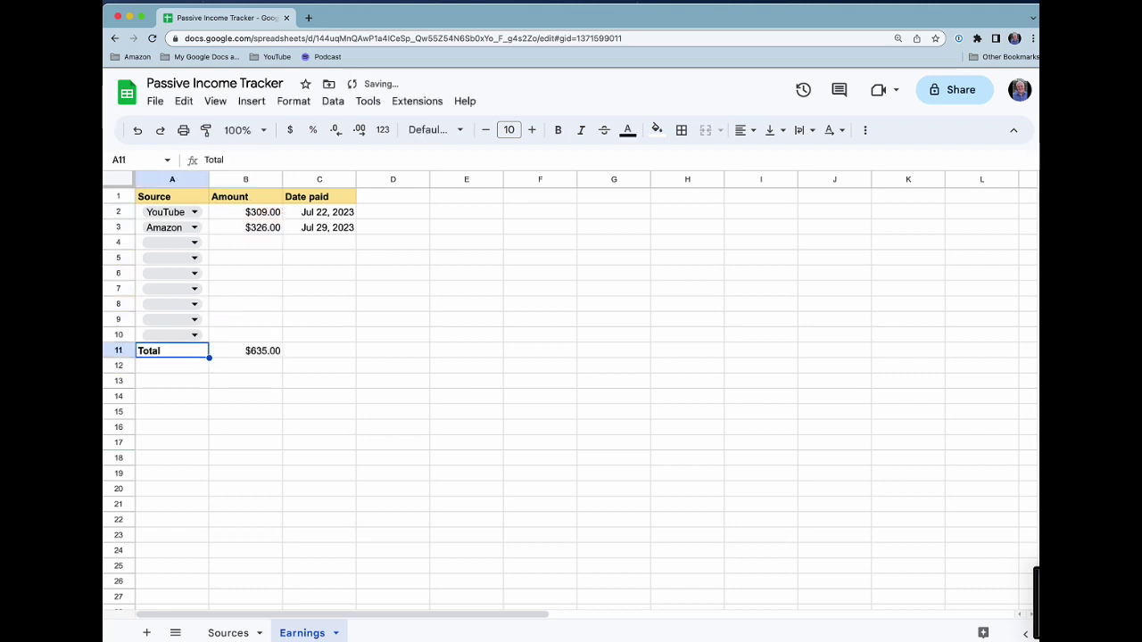
key(Right)
key(ctrl+b)
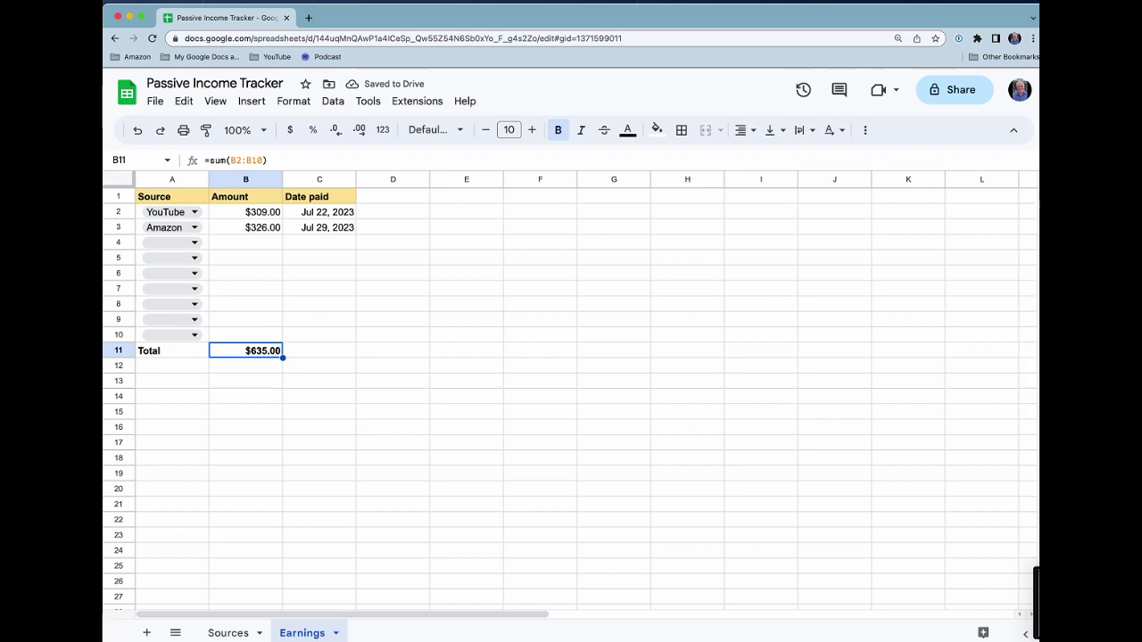
Select the first empty Source cell, A4, for the next earnings entry.
key(Up)
key(Up)
key(Up)
key(Up)
key(Up)
key(Up)
key(Up)
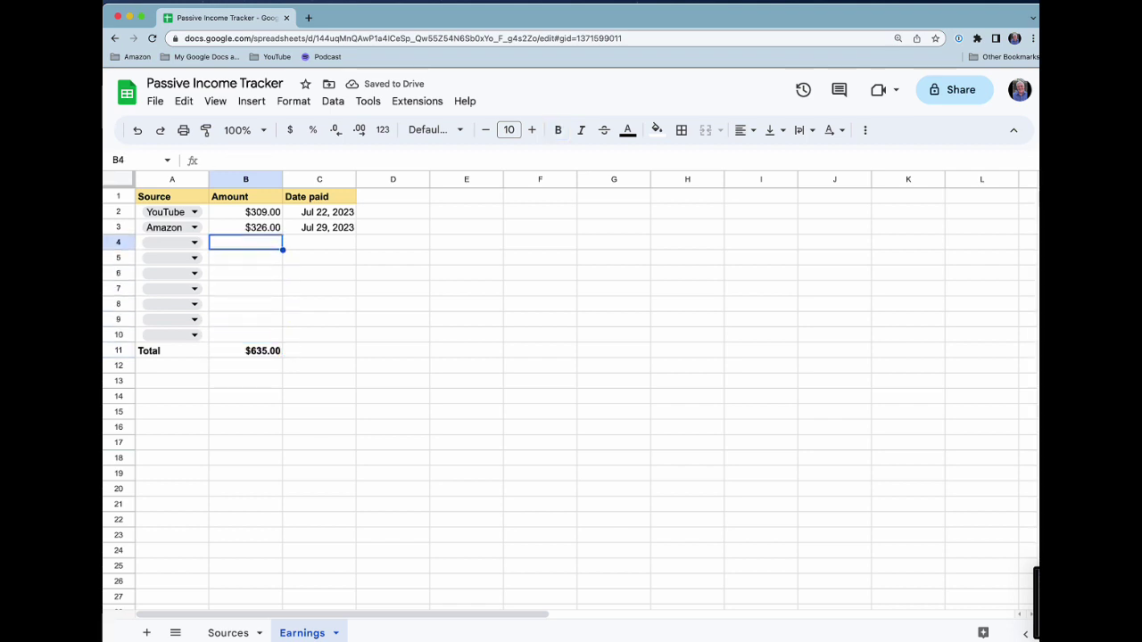
key(Left)
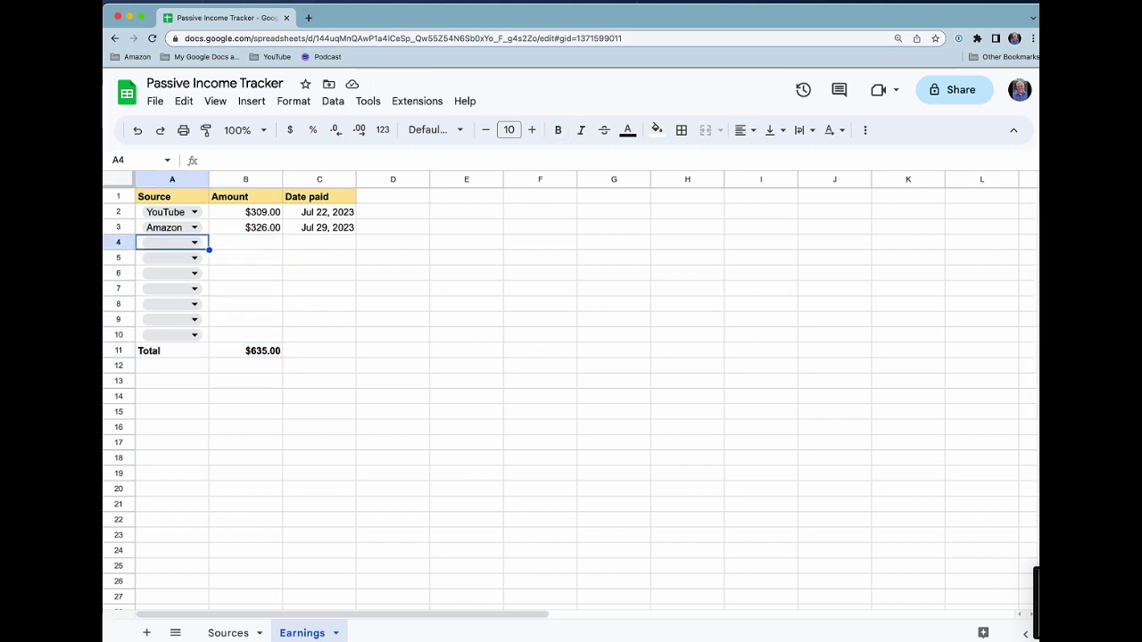